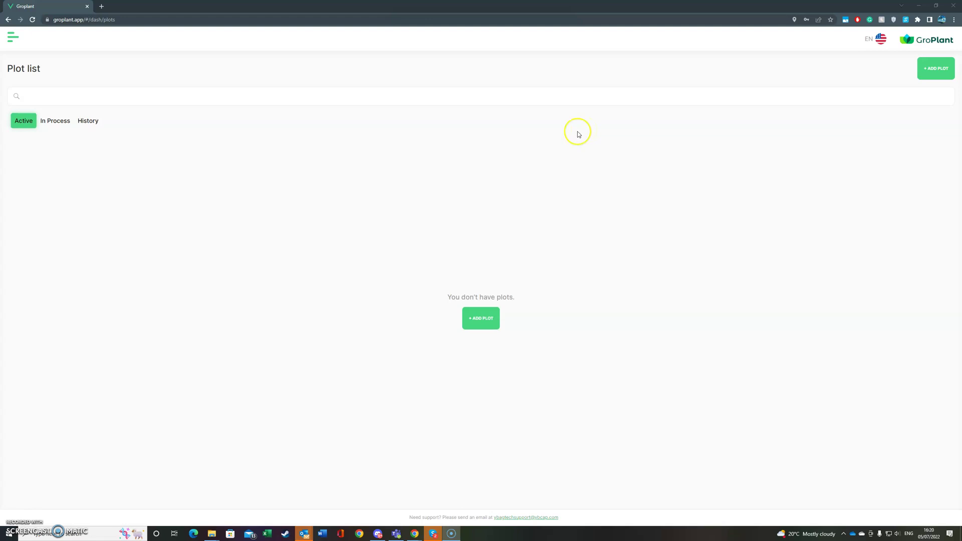
# Add a new plot named "Farm name" and set its soil type to Silt.
pyautogui.click(480, 326)
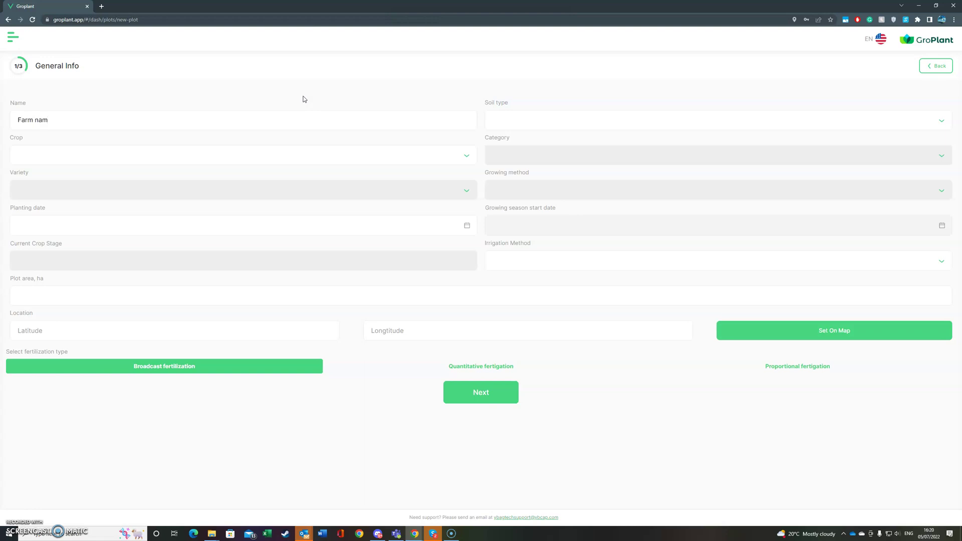
pyautogui.write('e')
pyautogui.click(500, 122)
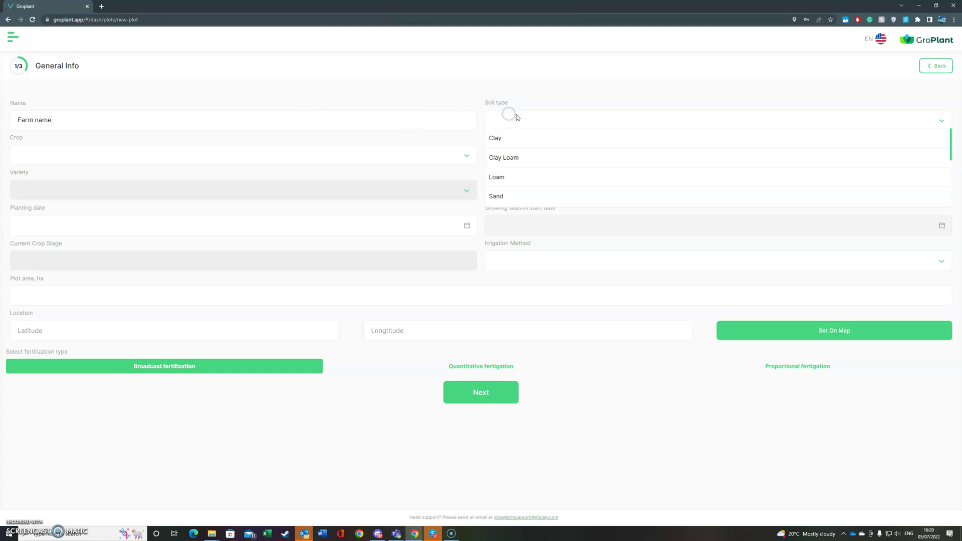
pyautogui.scroll(-5, 551, 162)
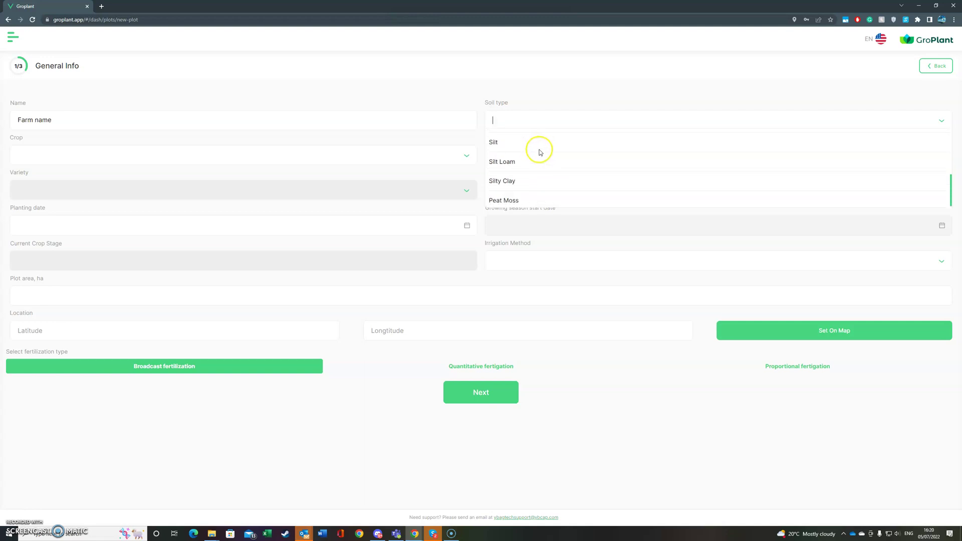
pyautogui.scroll(2, 539, 173)
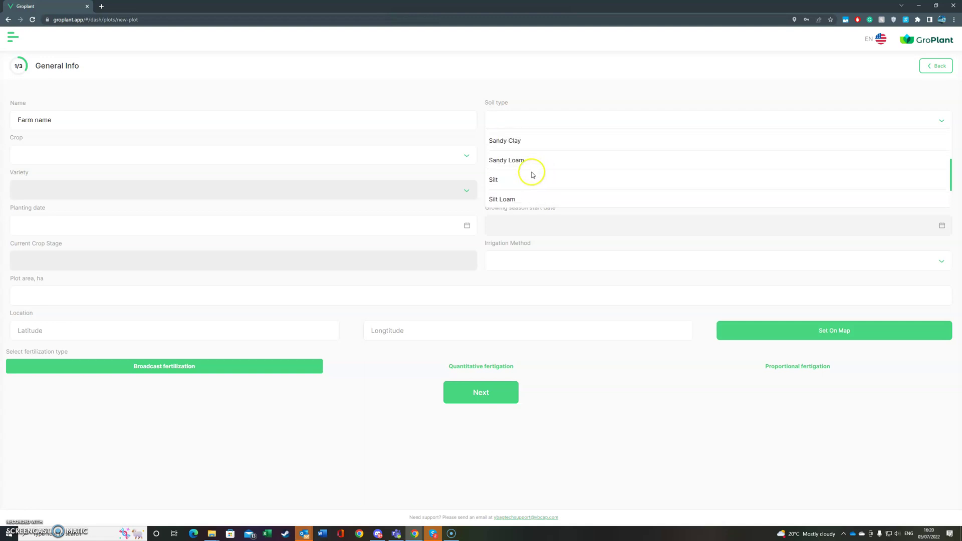
pyautogui.click(499, 182)
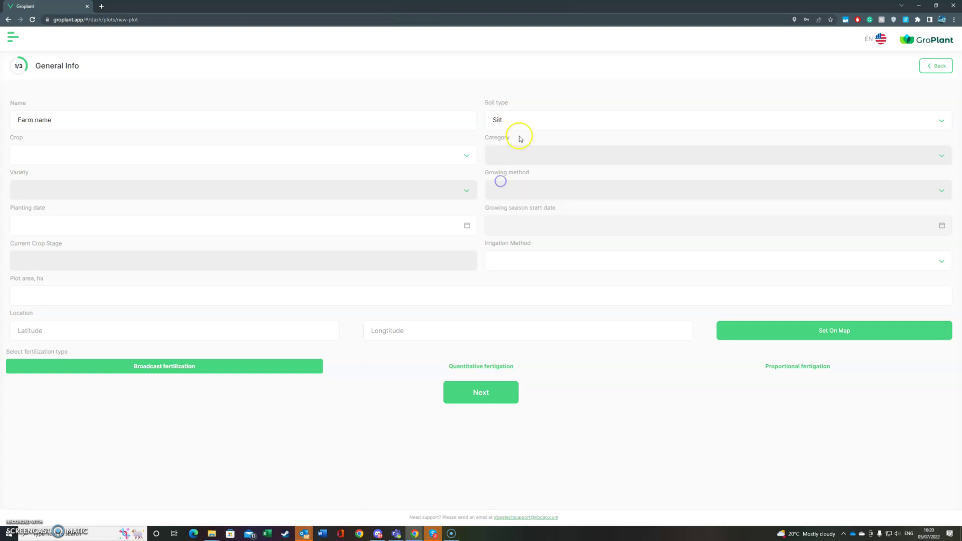
# Choose Corn as the crop for the new plot.
pyautogui.click(143, 156)
pyautogui.scroll(-5, 105, 195)
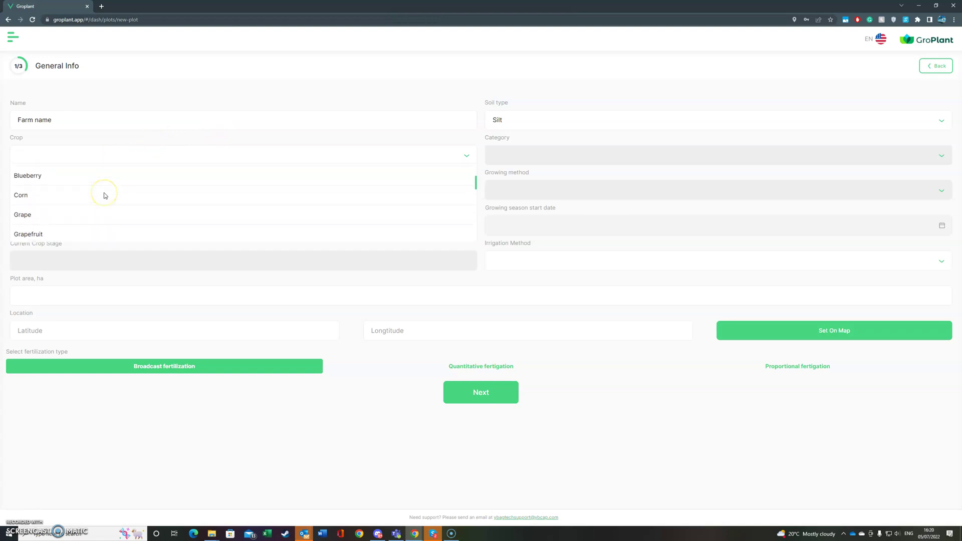
pyautogui.scroll(2, 102, 195)
pyautogui.click(41, 198)
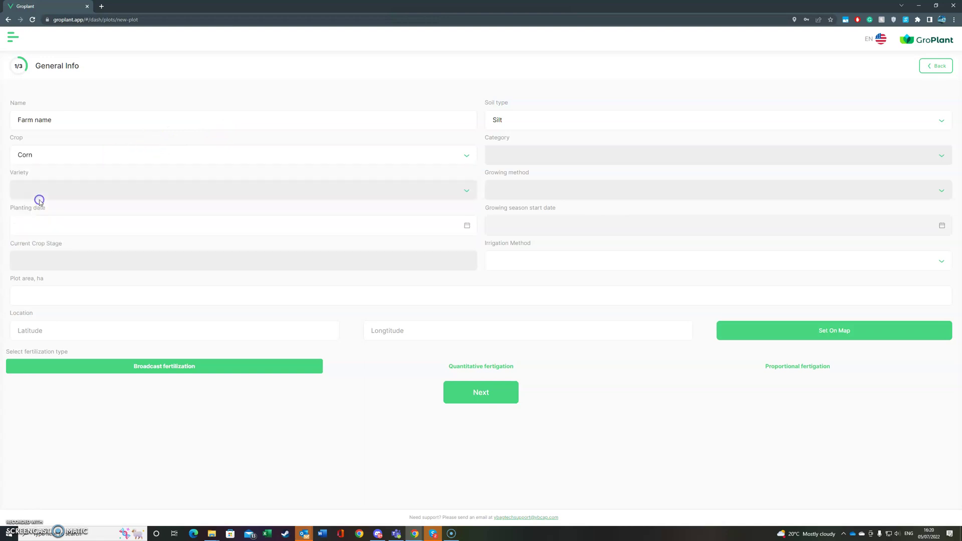
# Set the corn's category to Long Cycle 7m and its growing method to General.
pyautogui.click(546, 157)
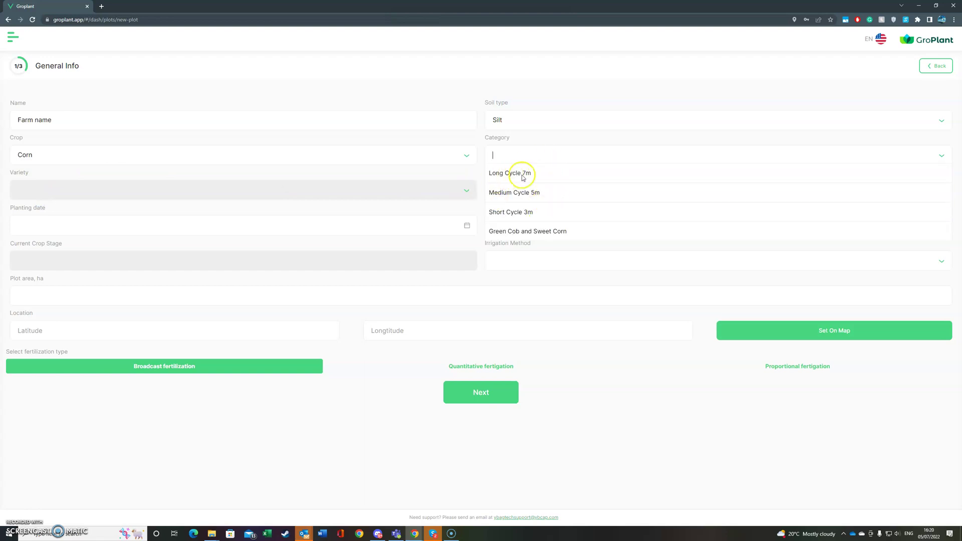
pyautogui.click(527, 174)
pyautogui.click(538, 193)
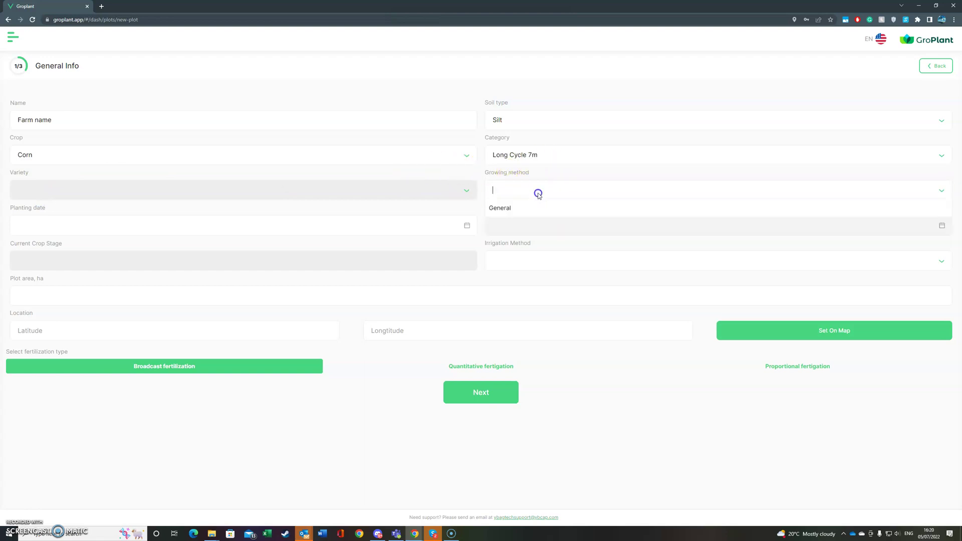
pyautogui.click(517, 213)
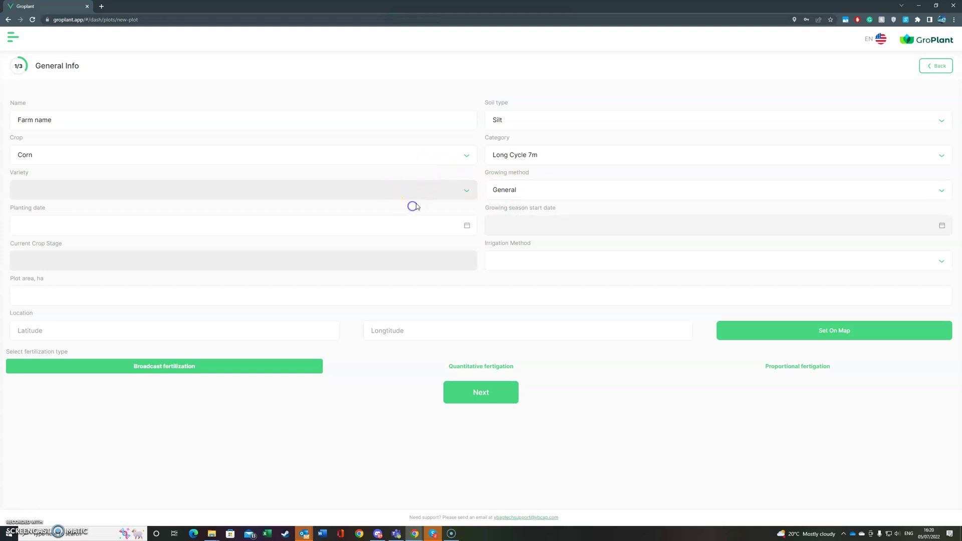
# Set the planting date to 01 Jul 2022 and the growing season start date to 04 Aug 2022.
pyautogui.click(55, 227)
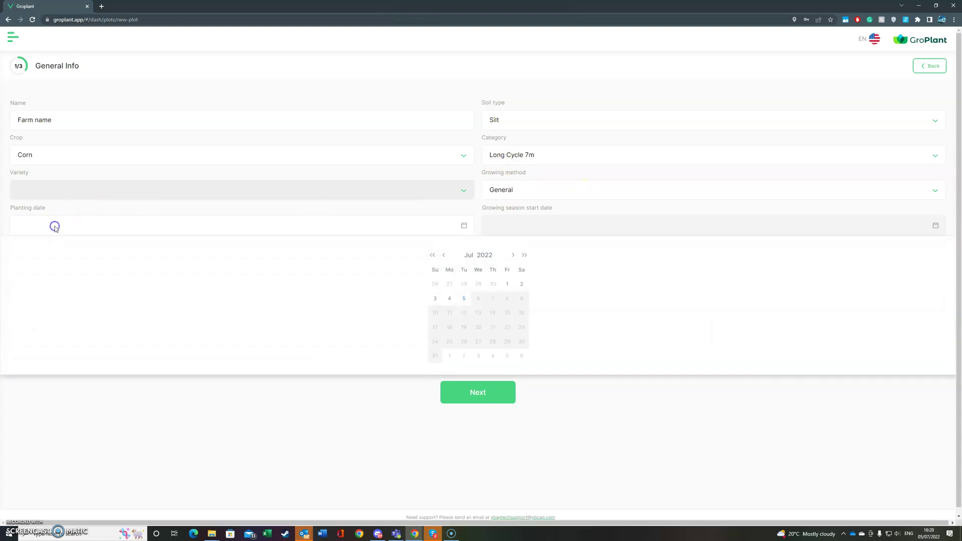
pyautogui.click(507, 285)
pyautogui.click(550, 226)
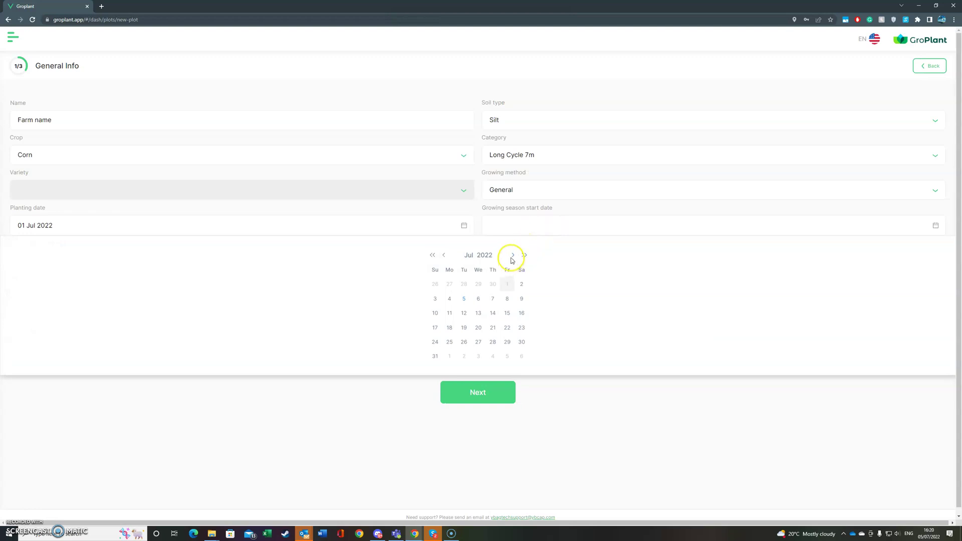
pyautogui.click(514, 256)
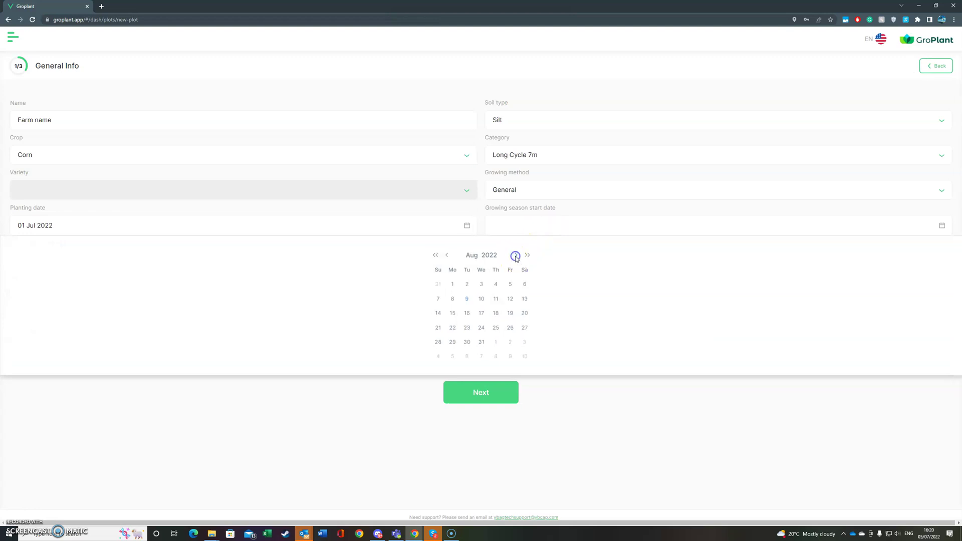
pyautogui.click(494, 284)
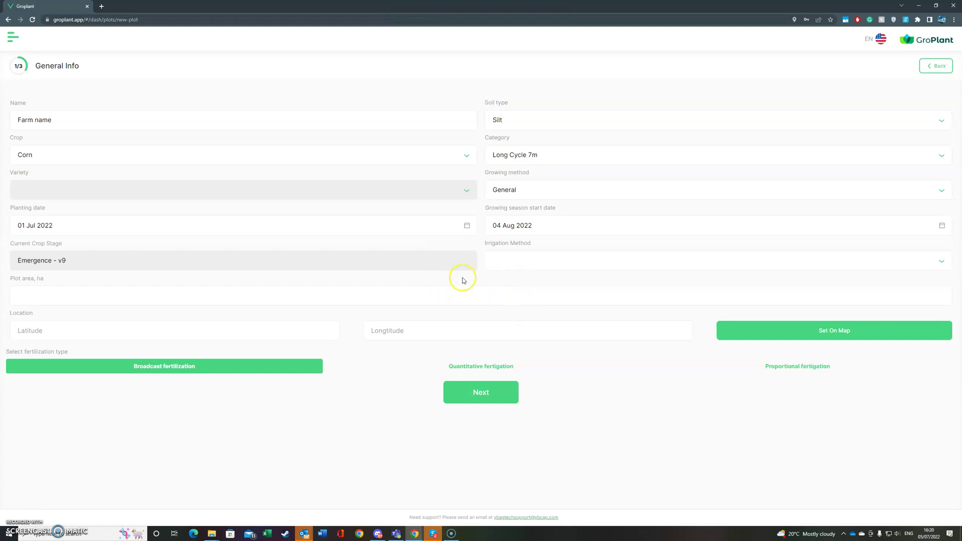
# Set the irrigation method to Sprinkler and the plot area to 10 ha.
pyautogui.click(544, 260)
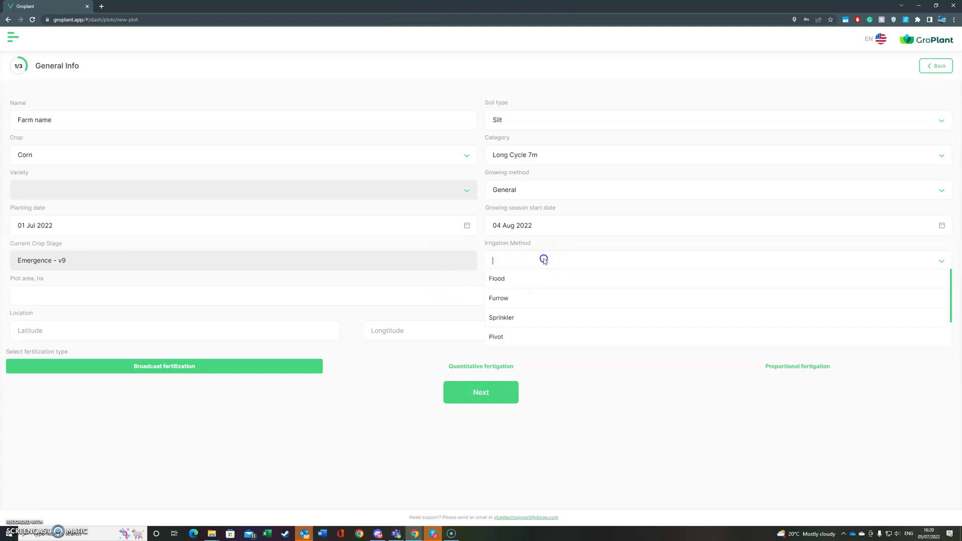
pyautogui.click(351, 282)
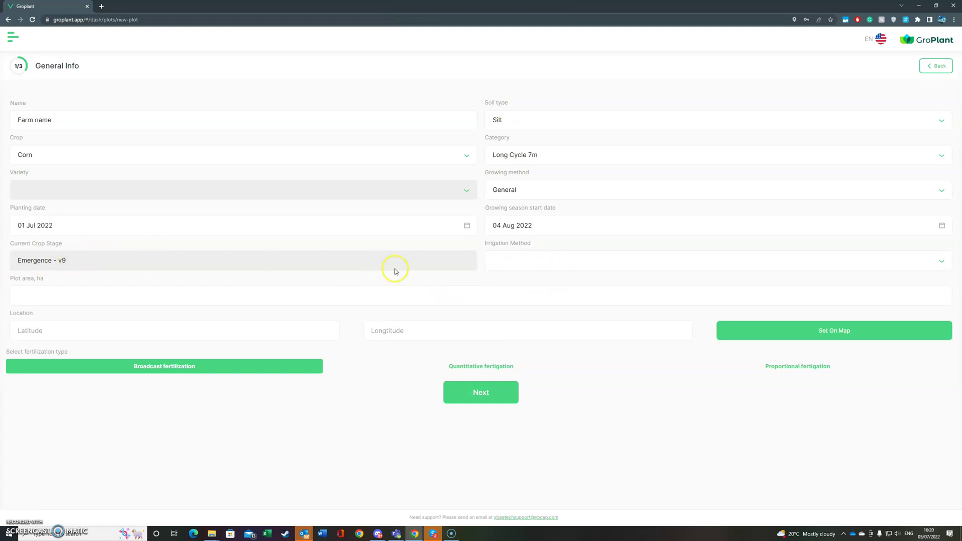
pyautogui.click(581, 261)
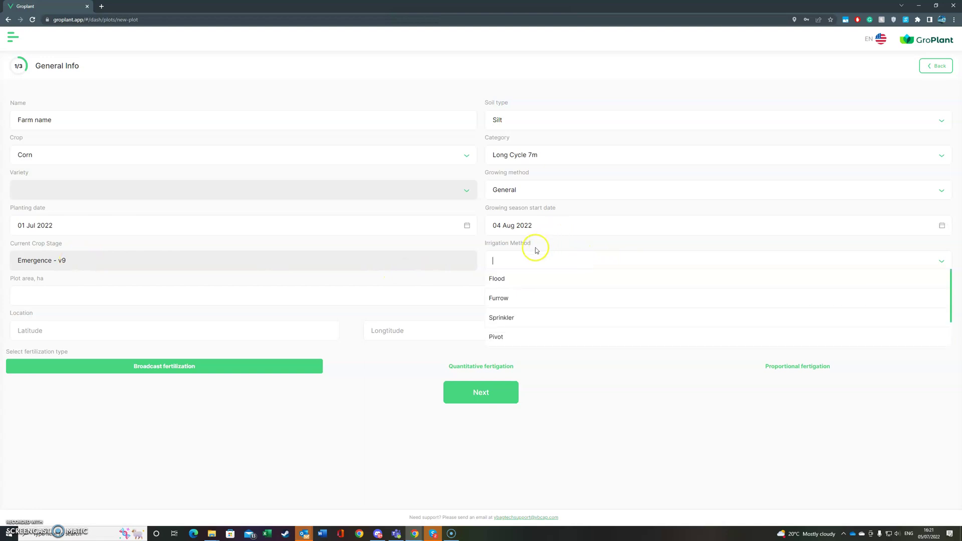
pyautogui.scroll(-2, 537, 314)
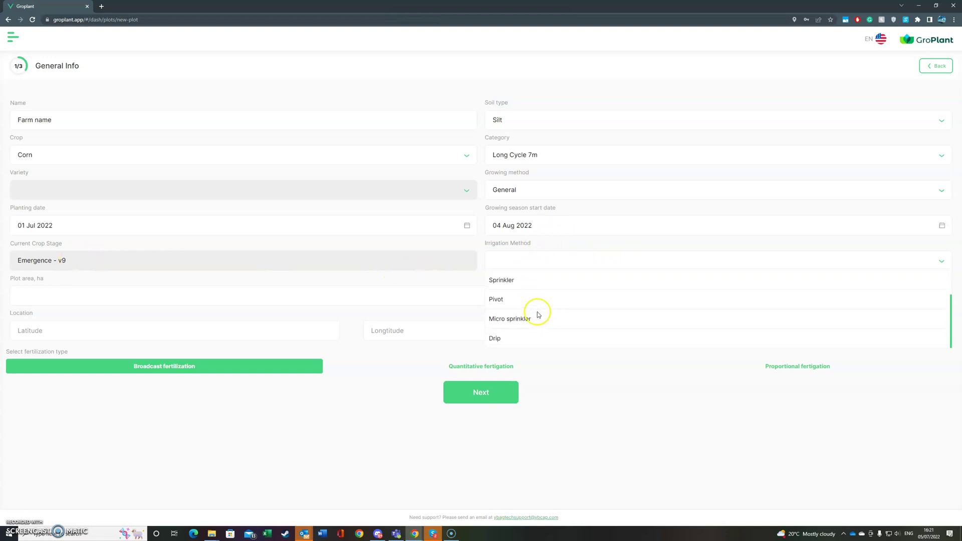
pyautogui.click(513, 281)
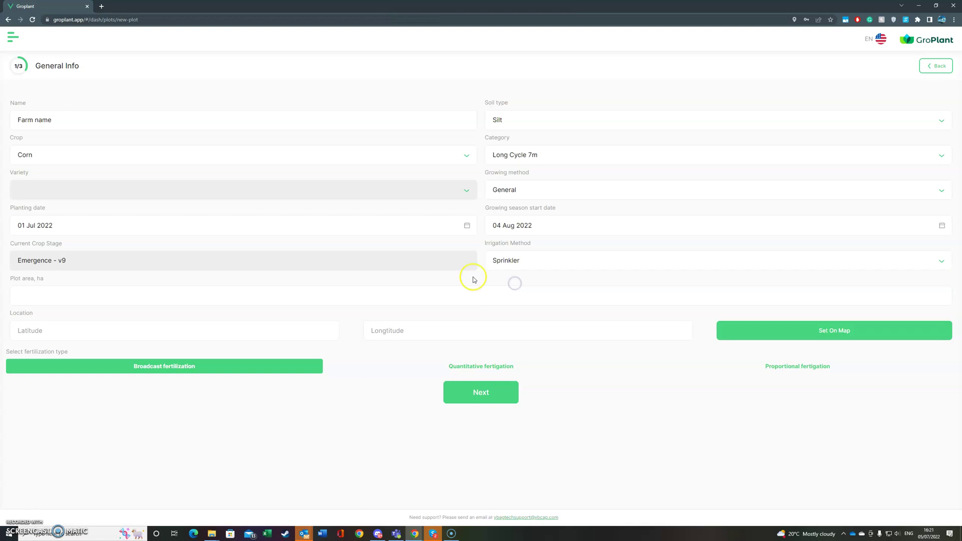
pyautogui.click(101, 302)
pyautogui.write('10')
# Open the location map, search for the farm's postcode and select the matching place.
pyautogui.click(293, 329)
pyautogui.click(561, 329)
pyautogui.click(807, 335)
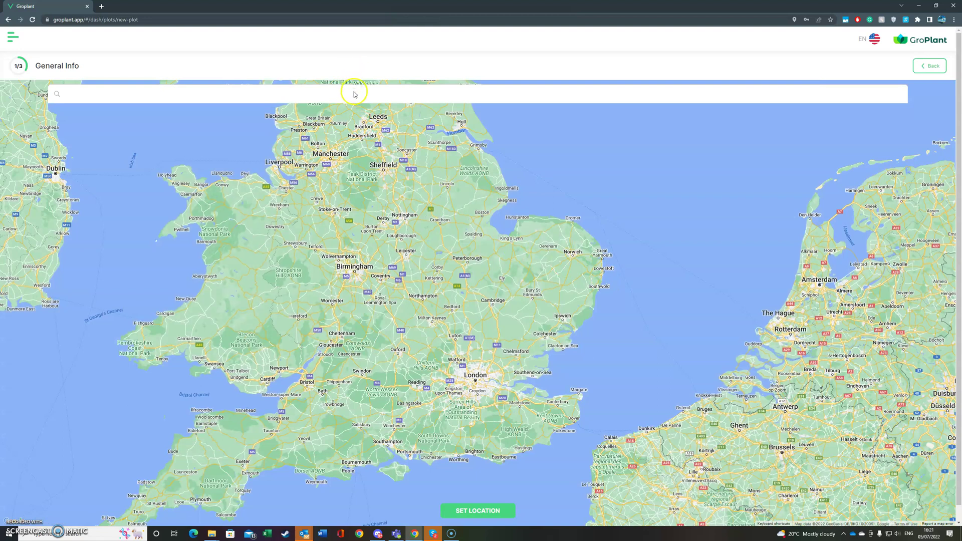
pyautogui.click(424, 96)
pyautogui.write('cb233px')
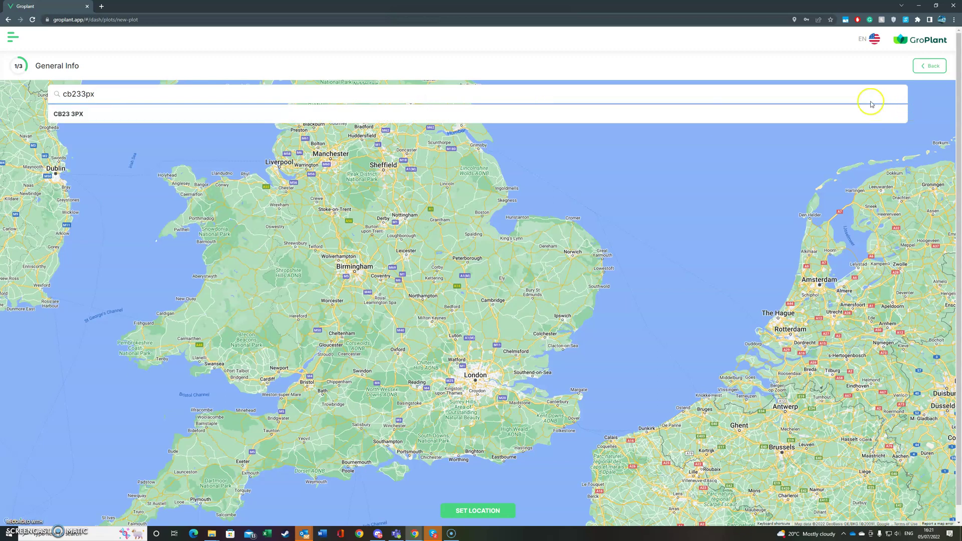
pyautogui.click(61, 115)
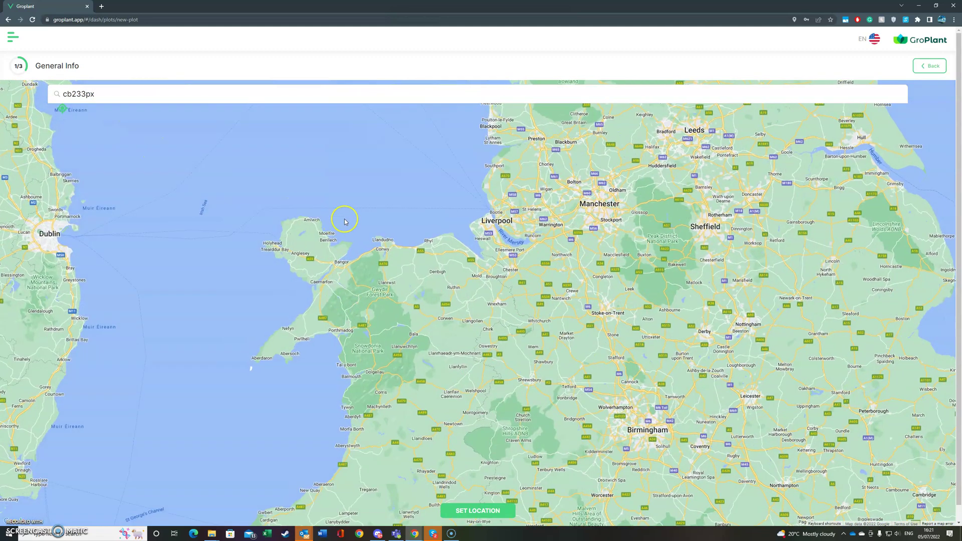
pyautogui.moveTo(654, 375); pyautogui.dragTo(483, 226)
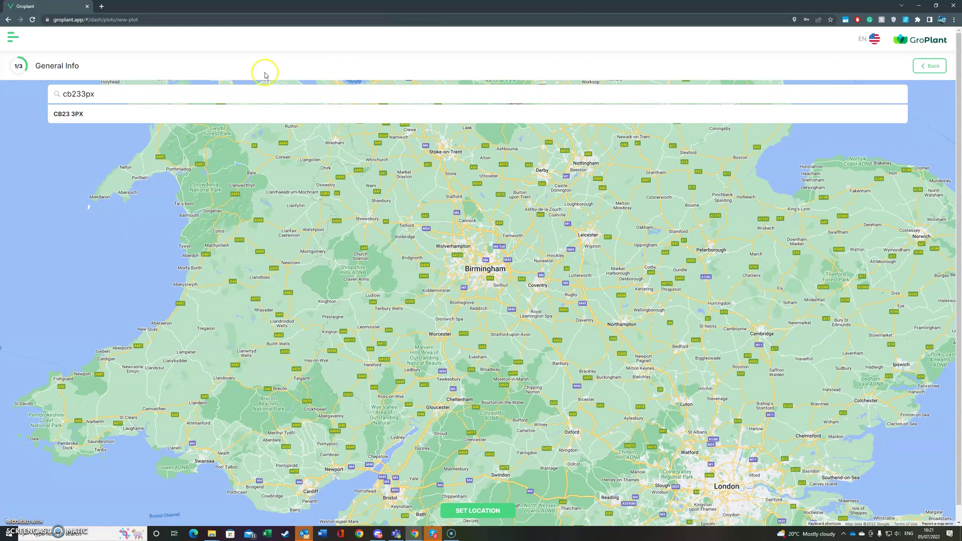
pyautogui.click(73, 115)
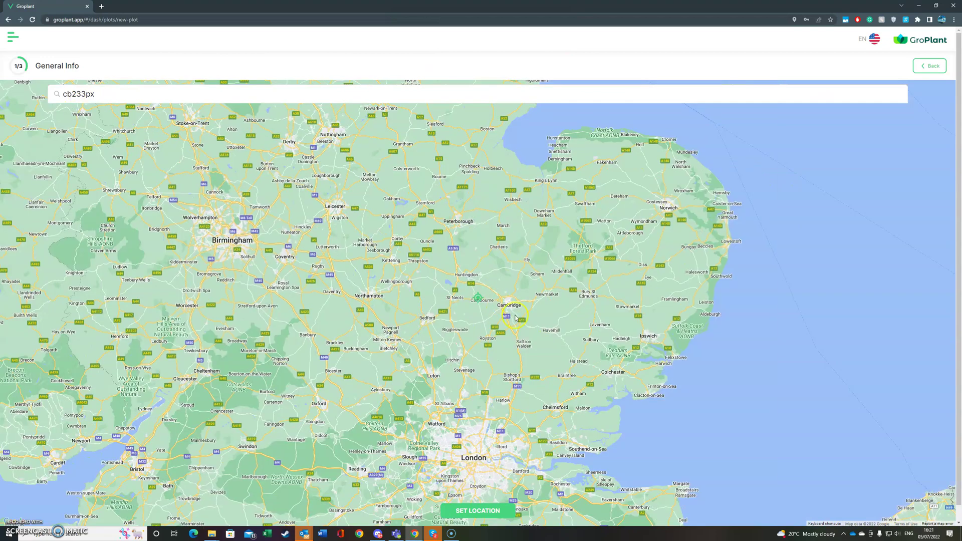
pyautogui.scroll(8, 474, 302)
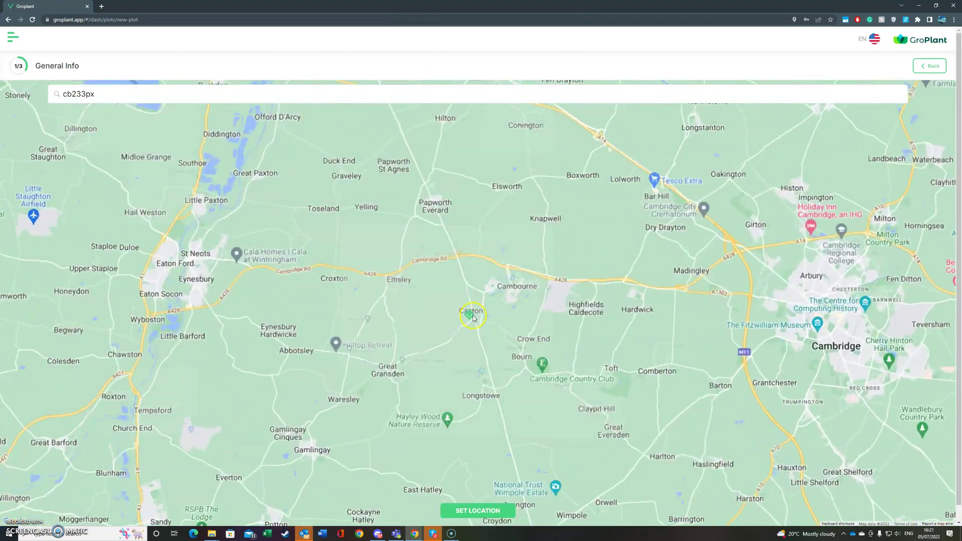
pyautogui.scroll(3, 464, 329)
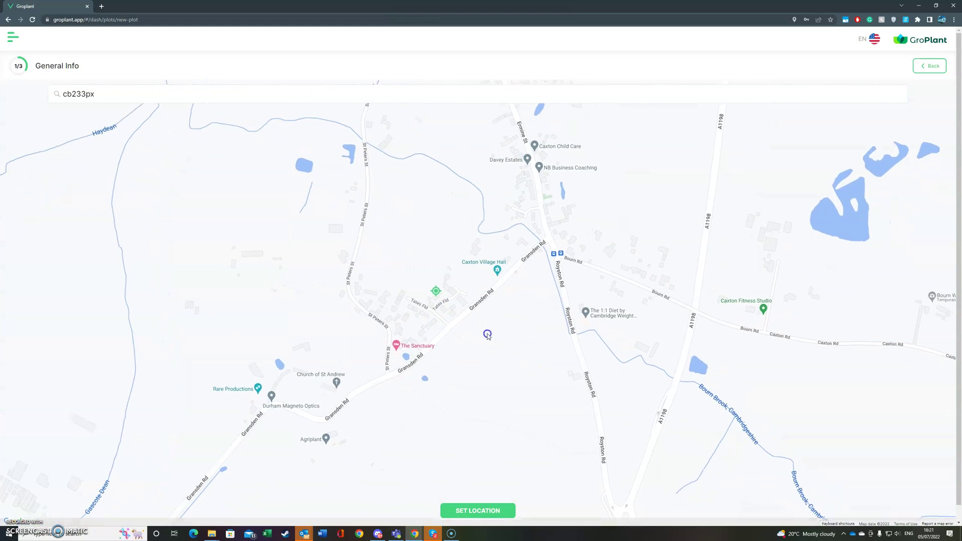
# Place the plot marker beside St Peters St, northwest of Caxton Village Hall, and set it as the plot's location.
pyautogui.scroll(-1, 499, 331)
pyautogui.click(514, 373)
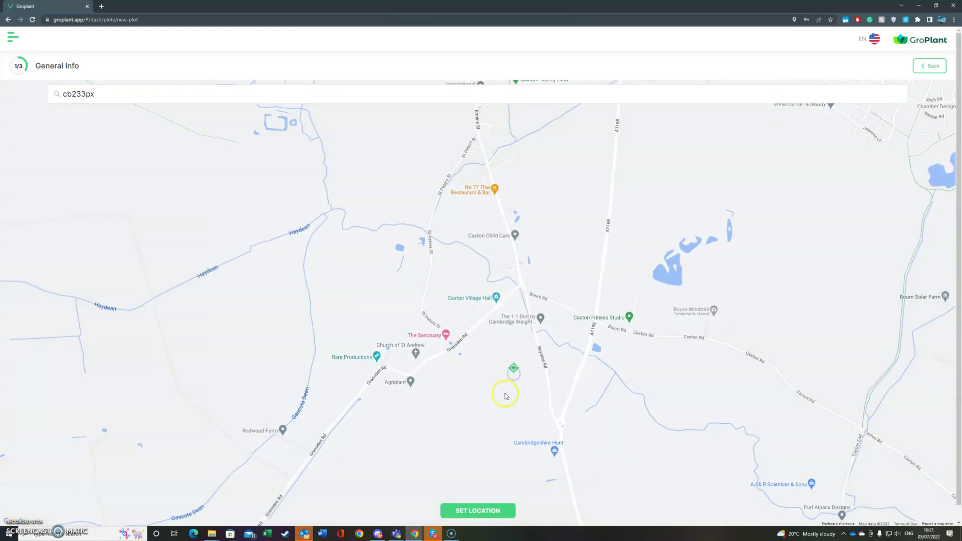
pyautogui.moveTo(505, 396); pyautogui.dragTo(447, 368)
pyautogui.click(532, 230)
pyautogui.click(391, 270)
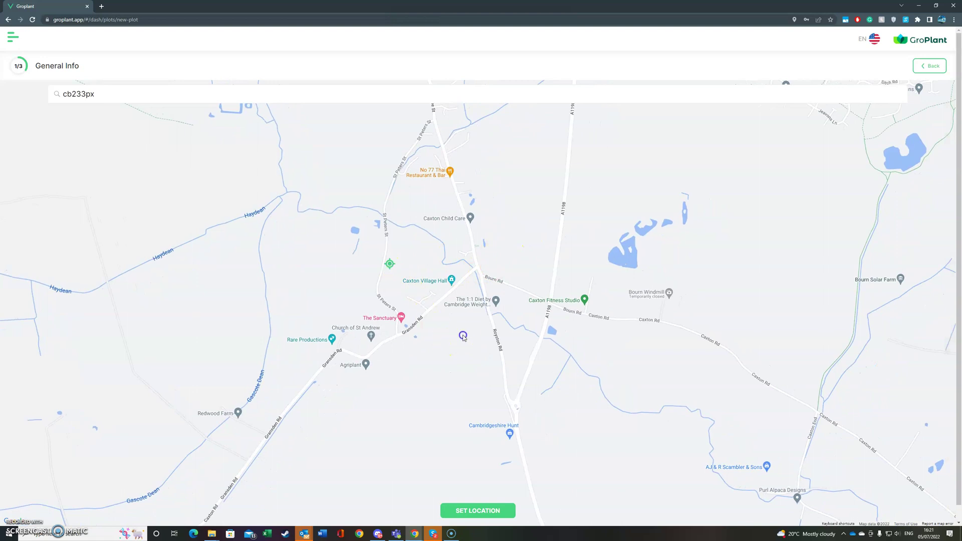
pyautogui.click(483, 512)
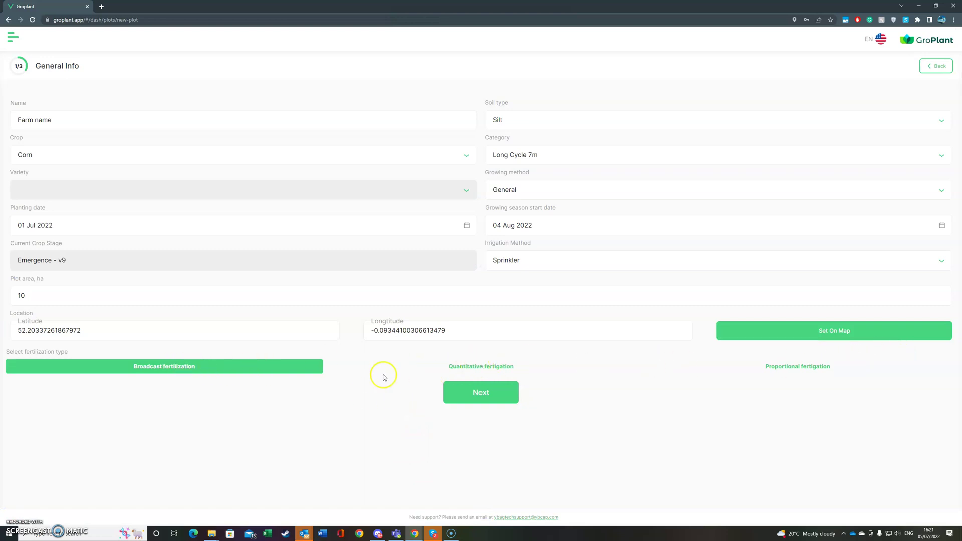
# Select Quantitative fertigation as the plot's fertilization type and proceed to the soil data.
pyautogui.click(461, 369)
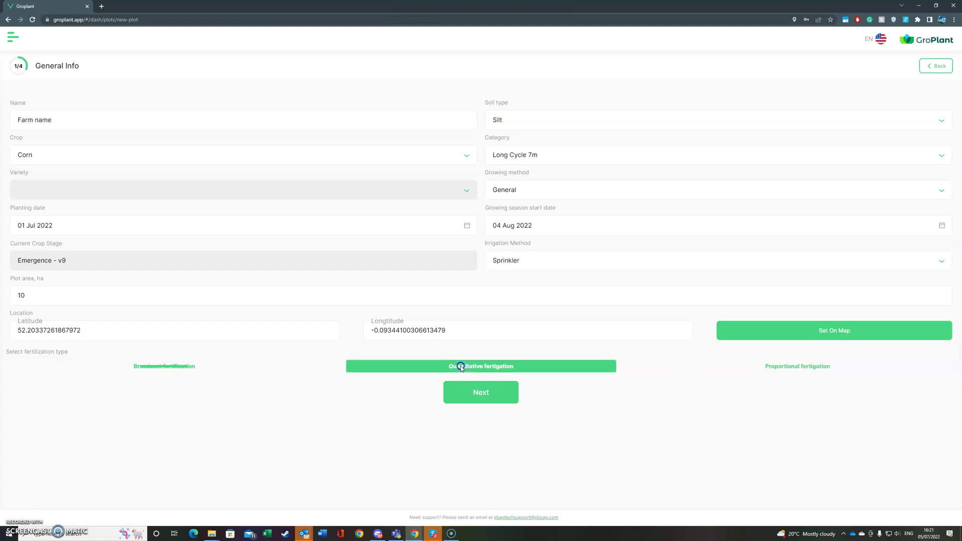
pyautogui.click(202, 367)
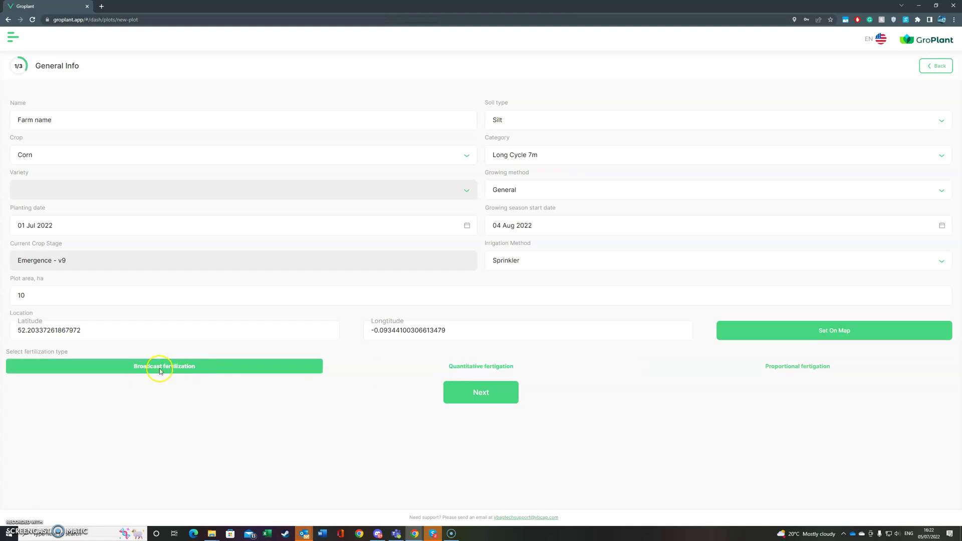
pyautogui.click(530, 370)
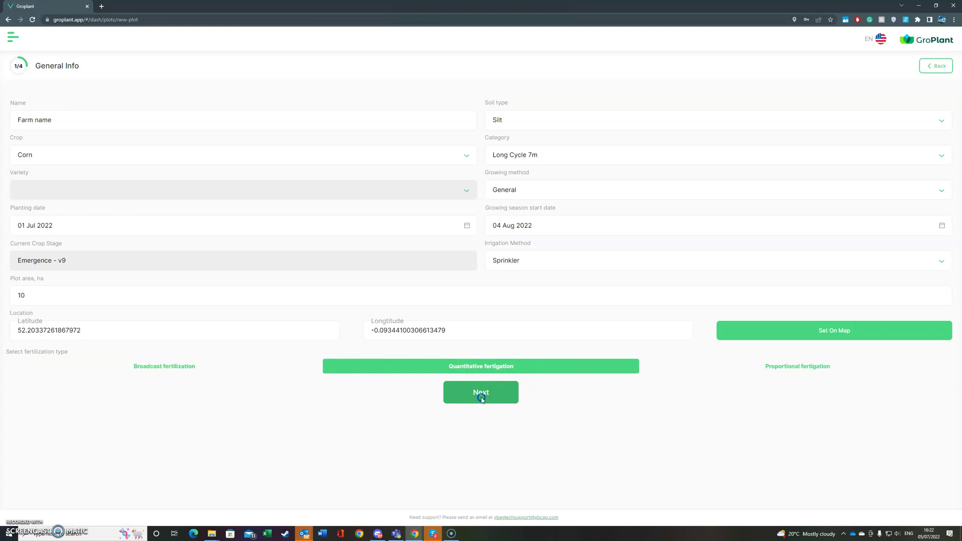
pyautogui.click(399, 417)
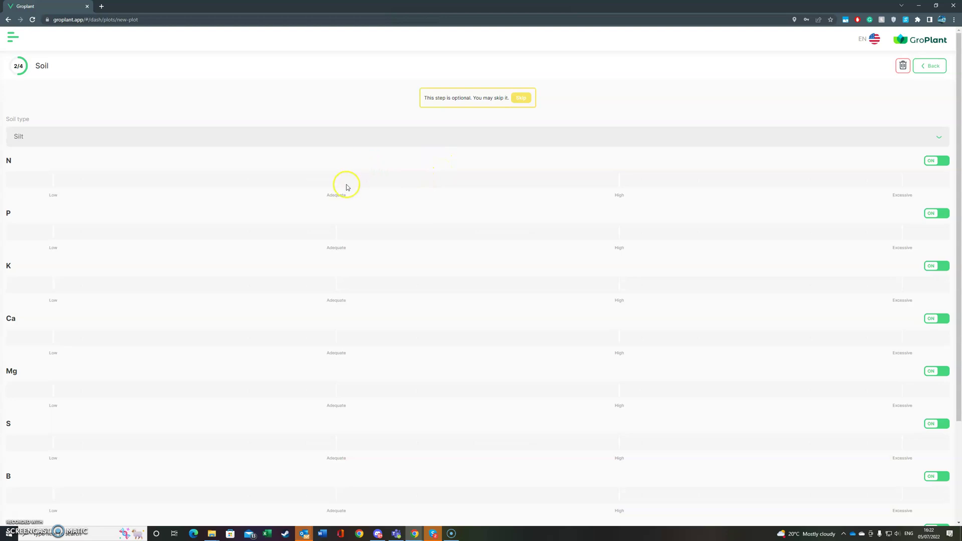
# Set the soil's nitrogen (N) level to Adequate.
pyautogui.click(53, 180)
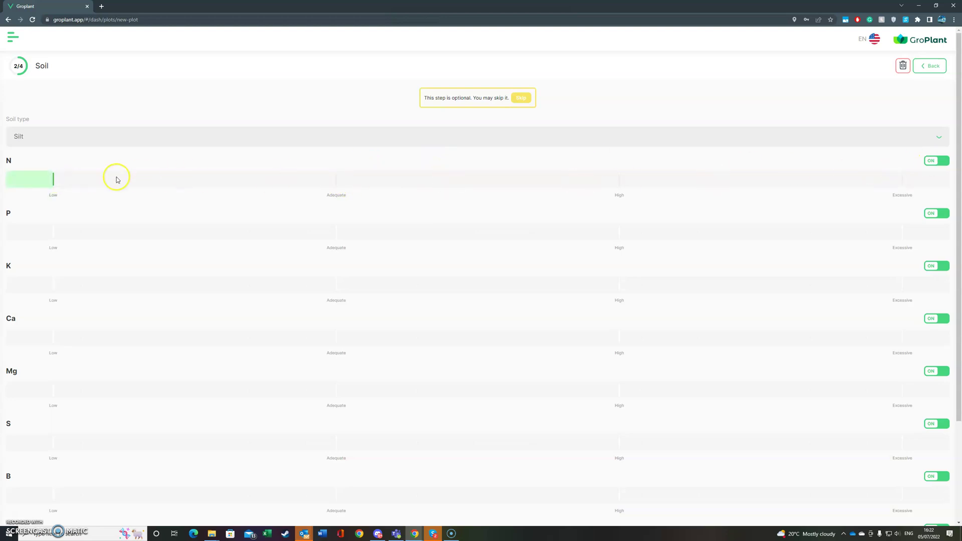
pyautogui.click(337, 180)
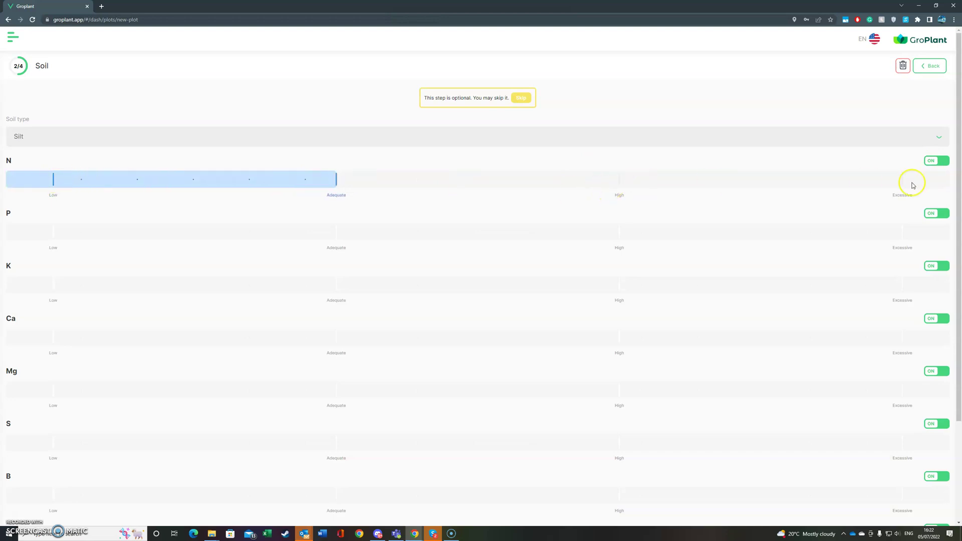
# Set the soil's N, P and K levels to Low and proceed to the fertilizer selection.
pyautogui.click(53, 181)
pyautogui.click(54, 233)
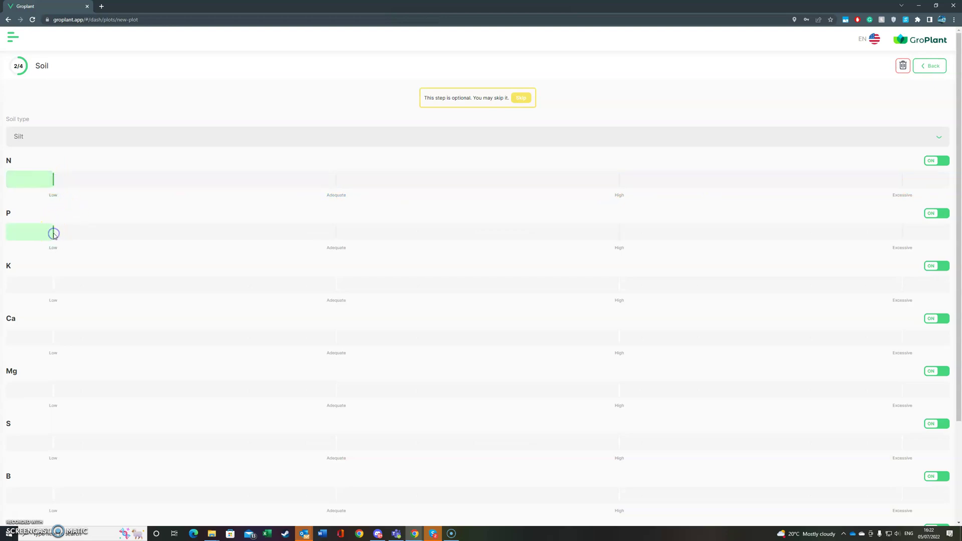
pyautogui.click(55, 286)
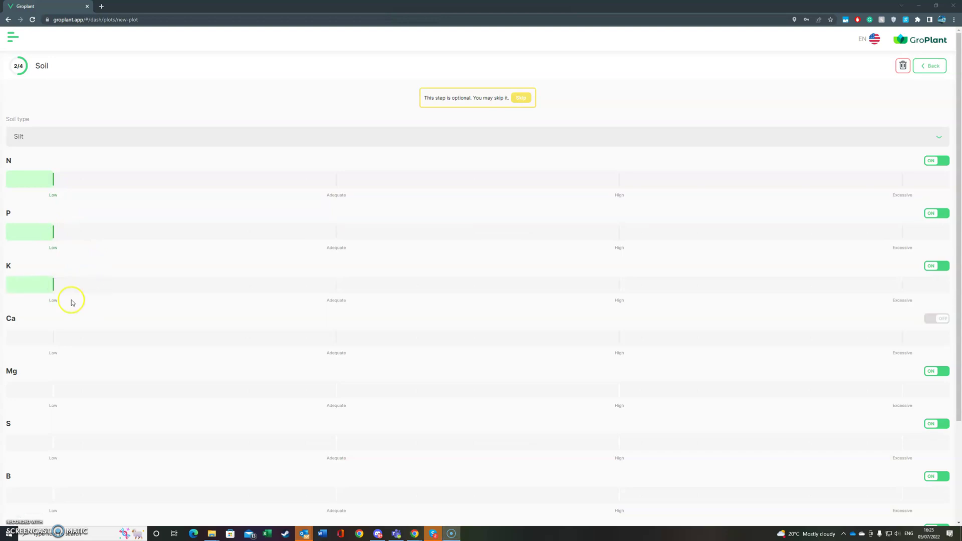
pyautogui.scroll(-3, 551, 223)
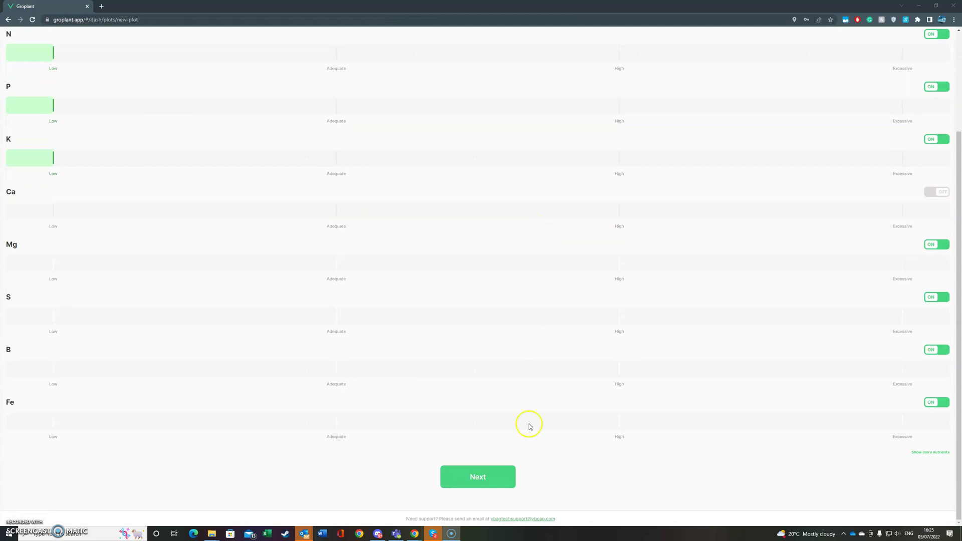
pyautogui.click(478, 477)
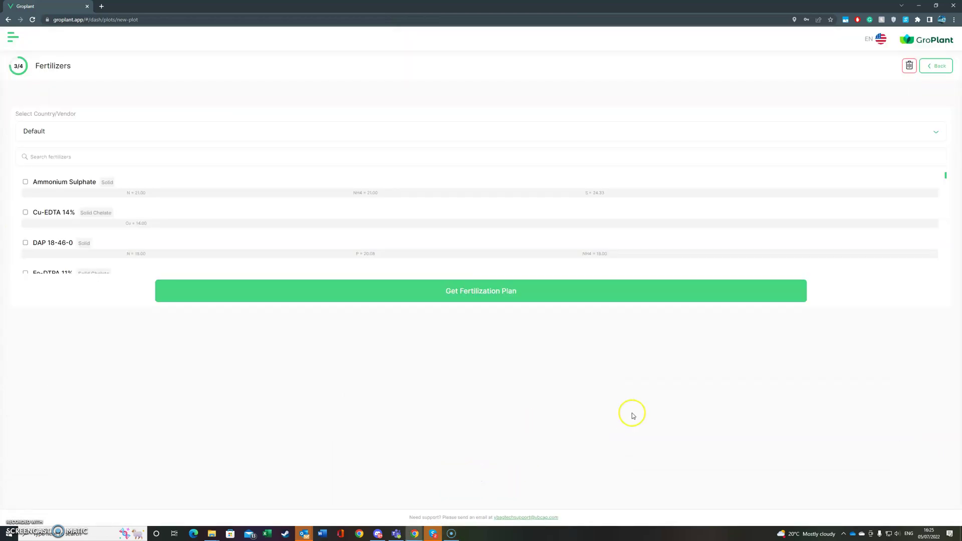
# Browse the fertilizer country and vendor options and keep Default as the choice.
pyautogui.click(101, 131)
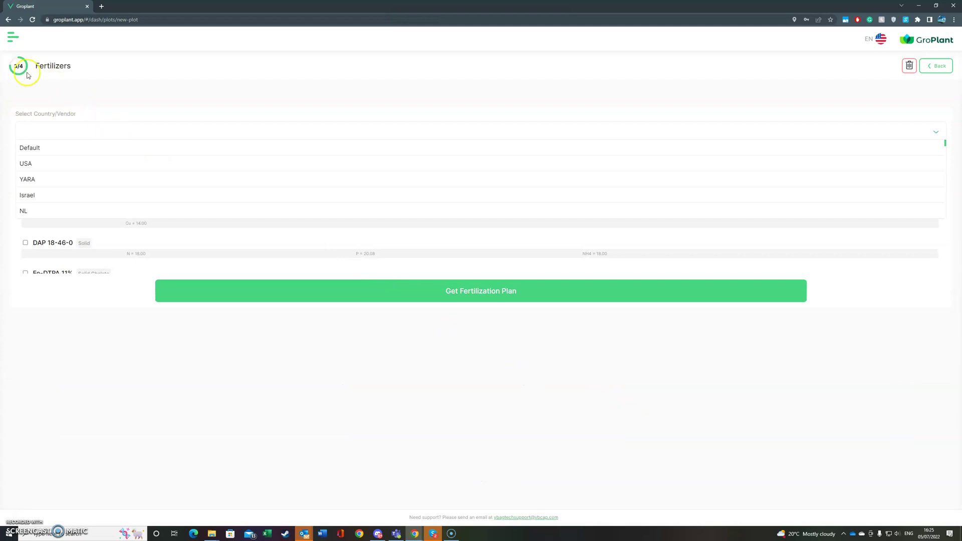
pyautogui.scroll(-2, 47, 145)
pyautogui.scroll(-5, 49, 153)
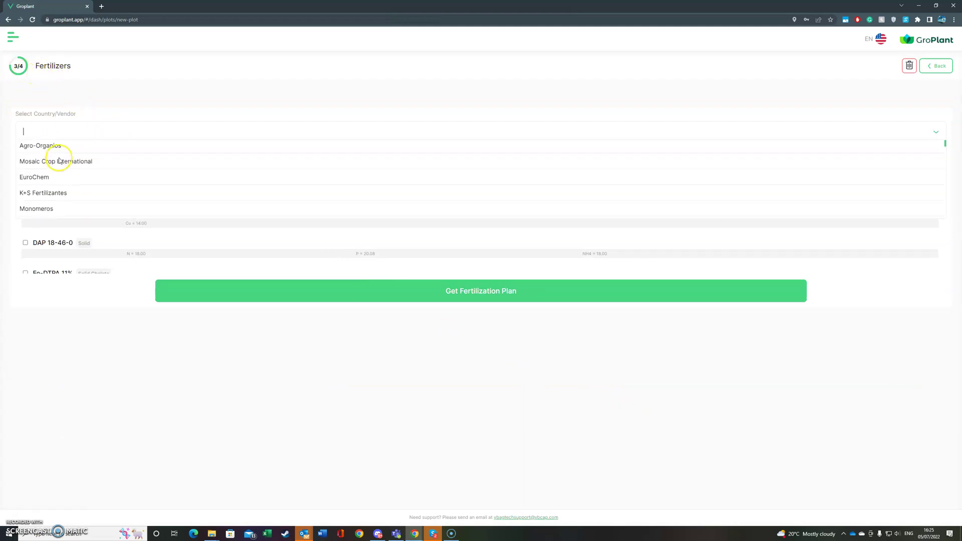
pyautogui.scroll(-8, 62, 157)
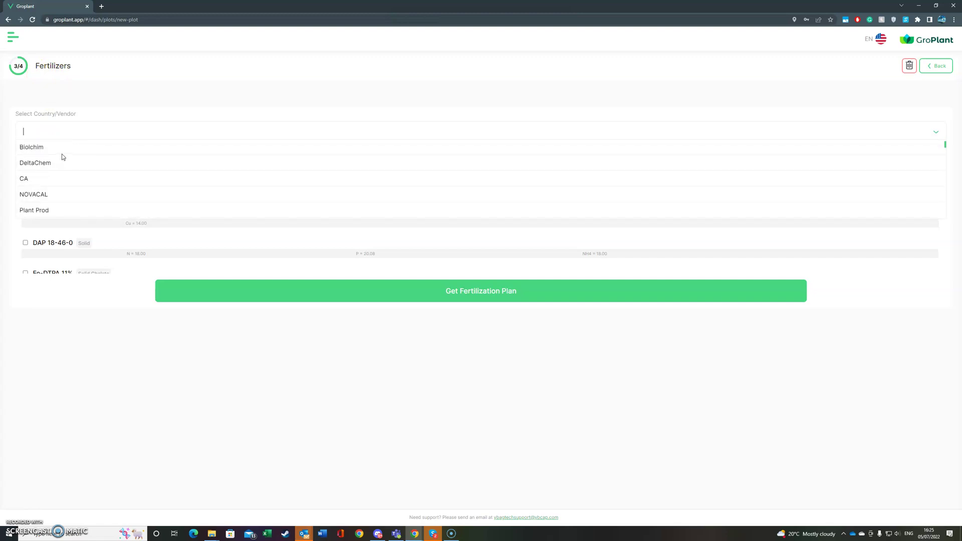
pyautogui.scroll(3, 55, 166)
pyautogui.click(150, 95)
pyautogui.click(62, 127)
pyautogui.click(43, 147)
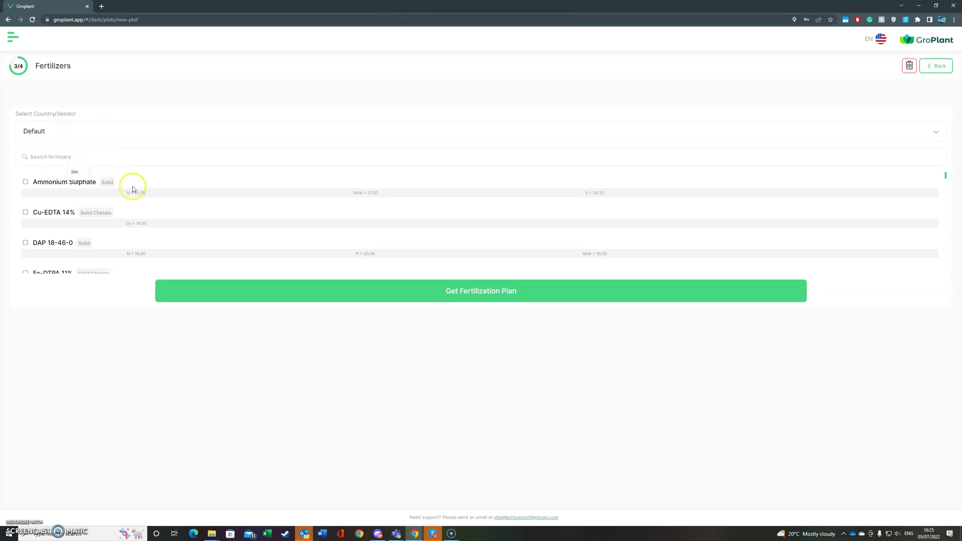
# Select Ammonium Sulphate, and search the fertilizers for "pot" to add Mono potassium phosphate (M.K.P.).
pyautogui.click(25, 181)
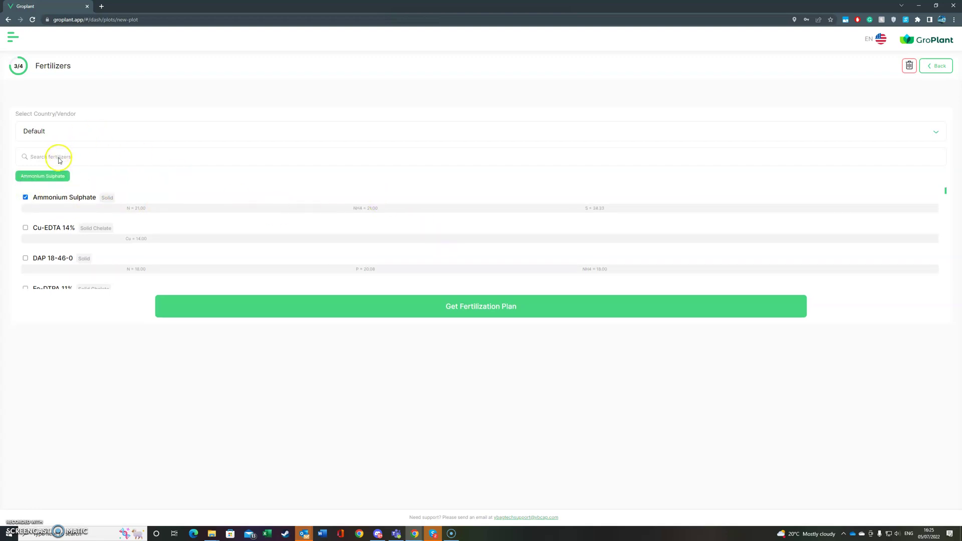
pyautogui.write('pot')
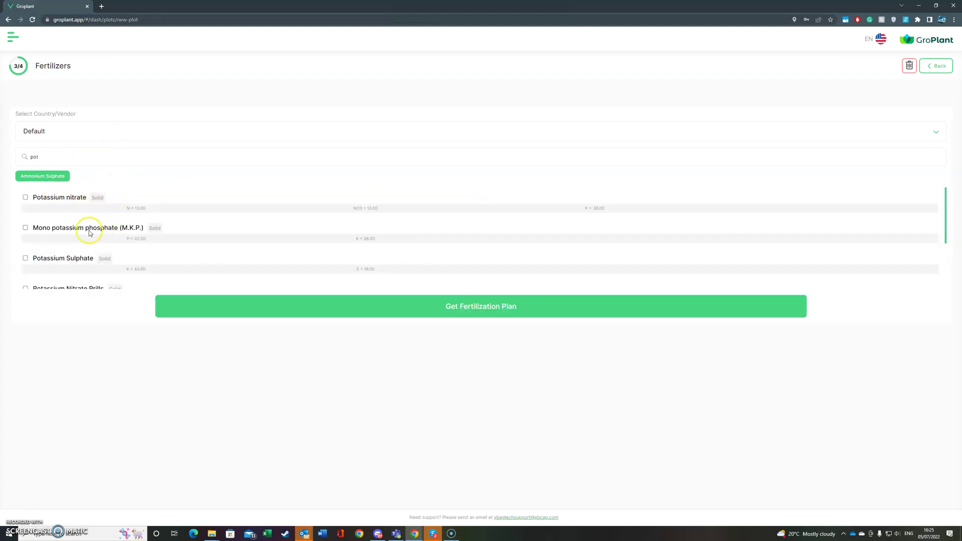
pyautogui.click(25, 229)
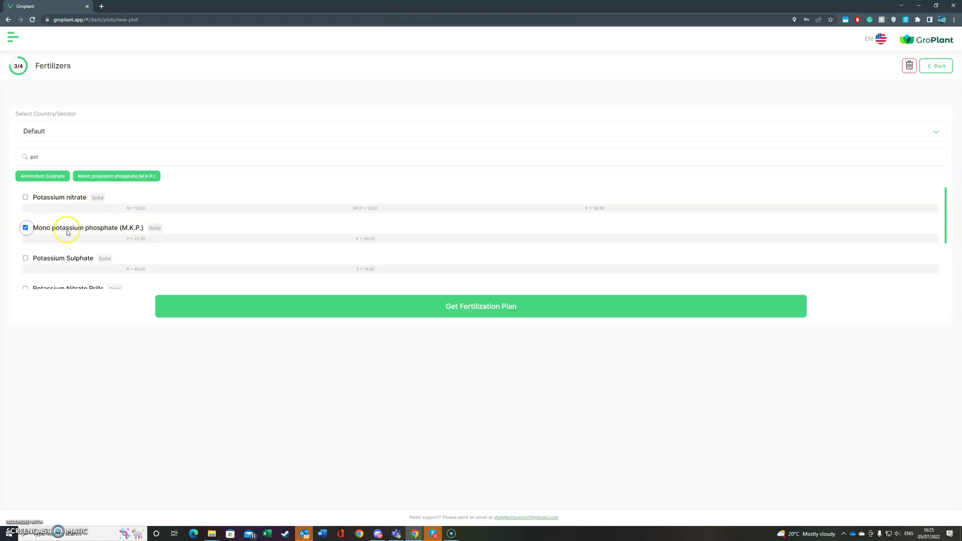
pyautogui.scroll(-1, 170, 249)
pyautogui.scroll(-1, 173, 252)
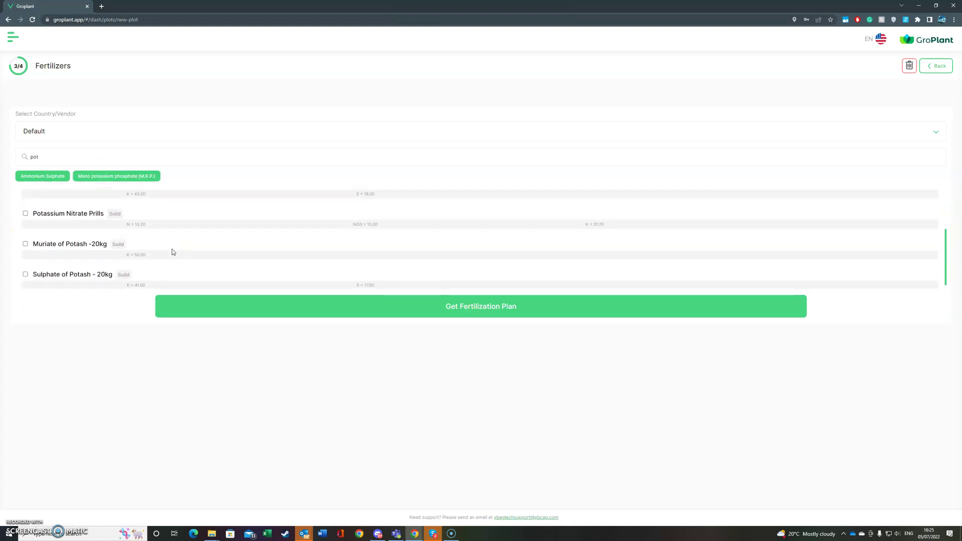
pyautogui.scroll(-1, 173, 252)
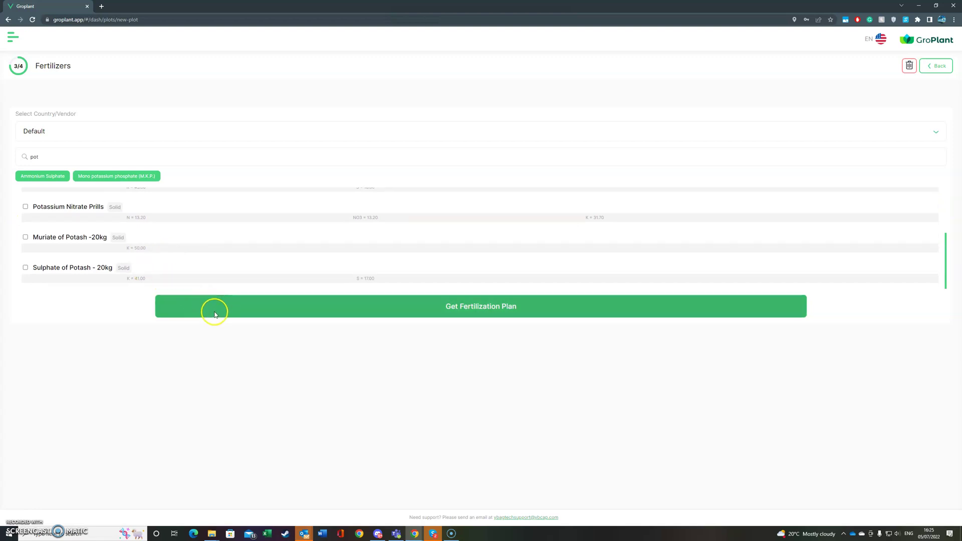
# Clear the fertilizer search and add Cu-EDTA 14%, Fe-DTPA 11% and Magnesium nitrate to the selection.
pyautogui.click(65, 158)
pyautogui.press('BackSpace')
pyautogui.press('BackSpace')
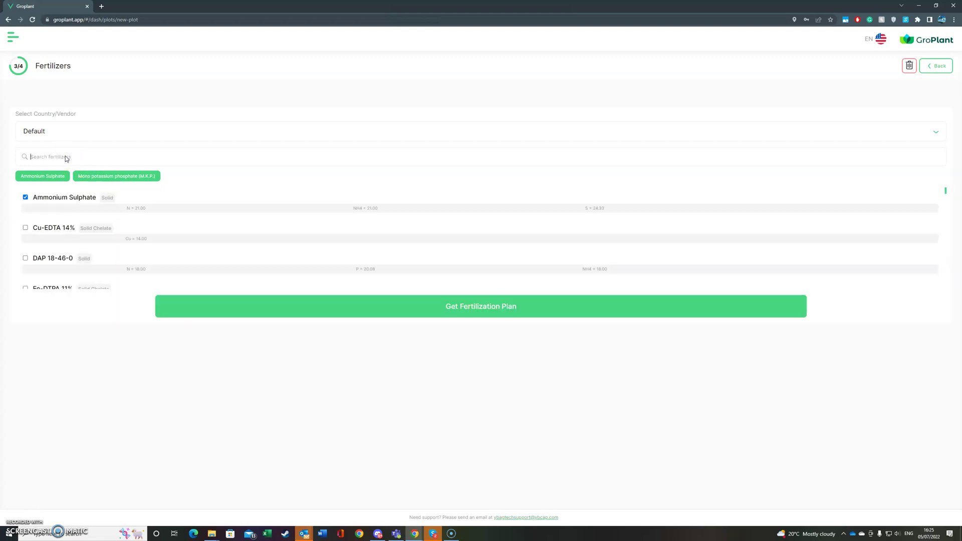
pyautogui.click(35, 229)
pyautogui.scroll(-3, 43, 228)
pyautogui.click(37, 214)
pyautogui.scroll(-2, 181, 222)
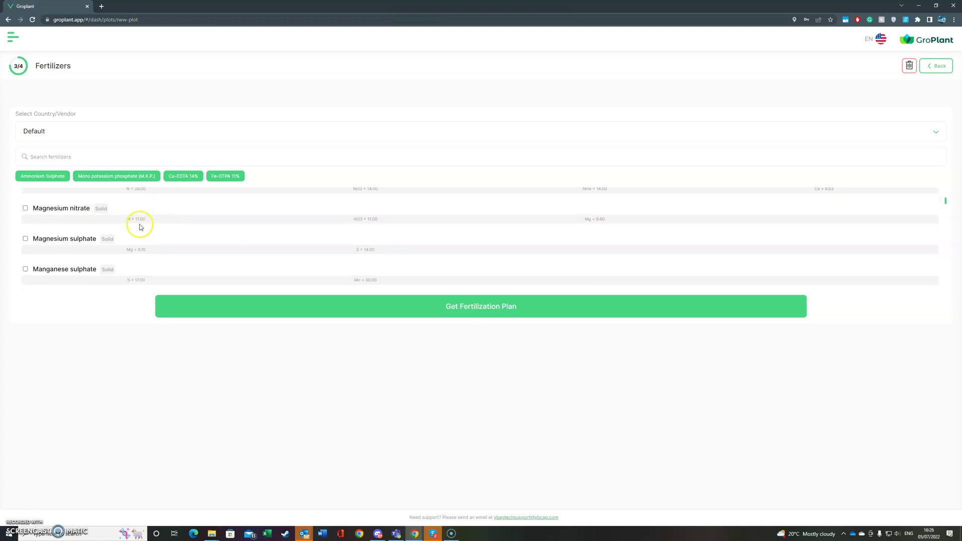
pyautogui.click(55, 213)
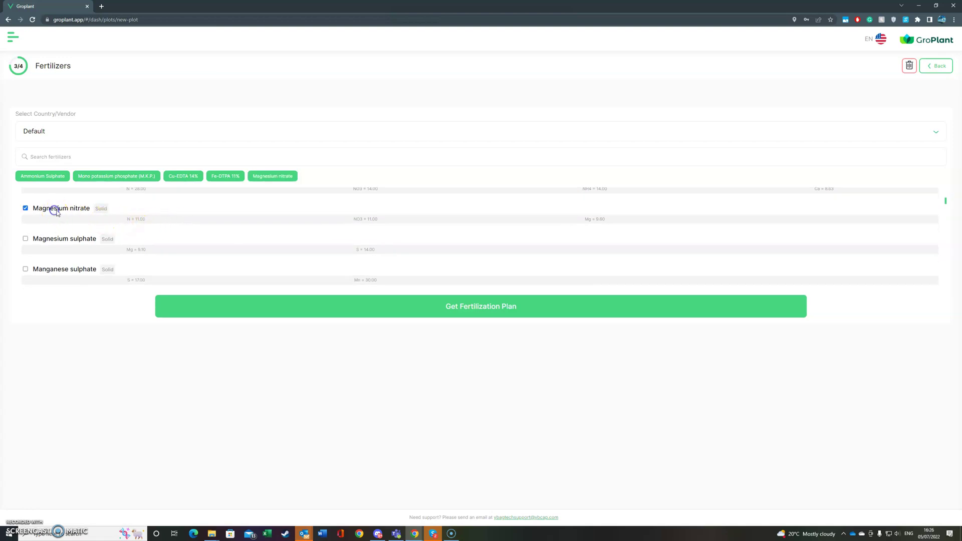
# Generate the fertilization plan and examine the nutrient coverage and fertilizer amounts for the Emergence - v9 stage.
pyautogui.click(393, 315)
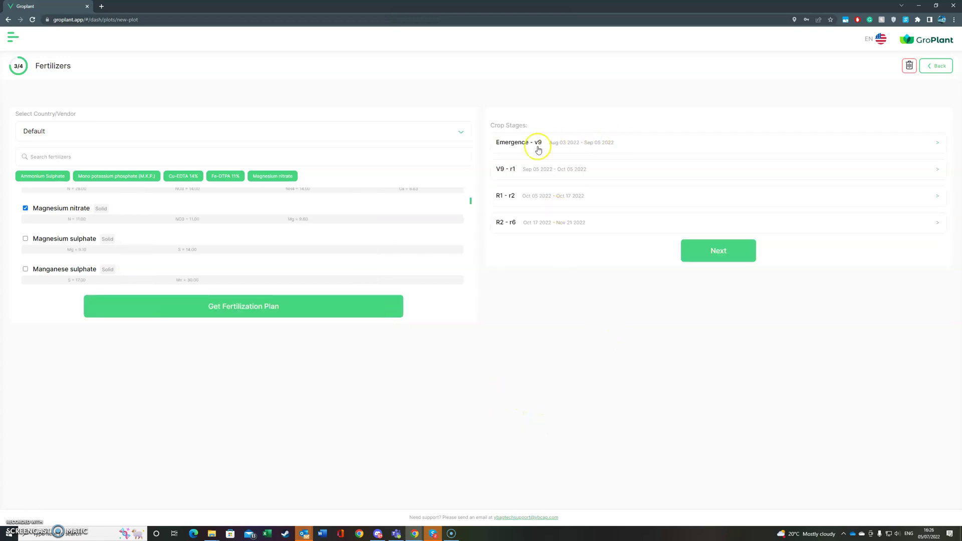
pyautogui.click(646, 144)
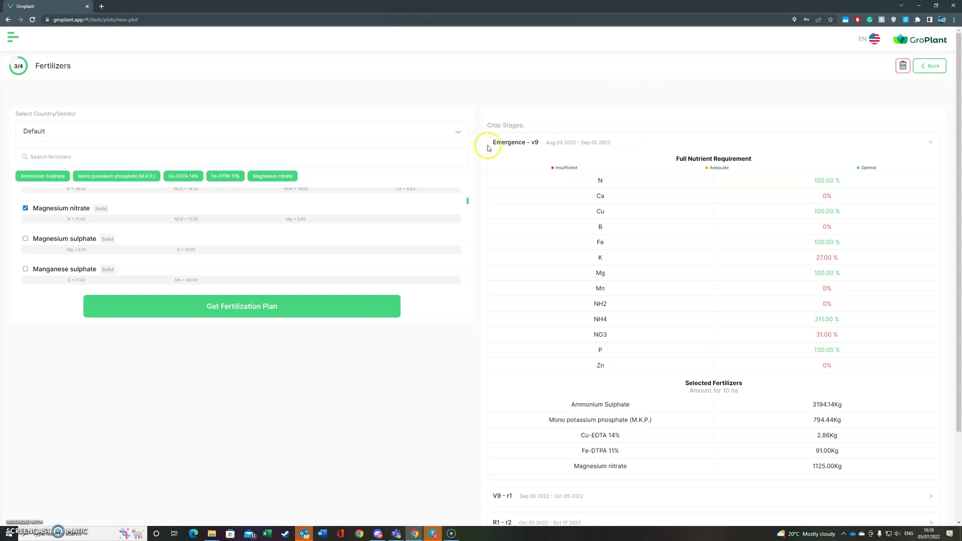
pyautogui.scroll(-1, 878, 227)
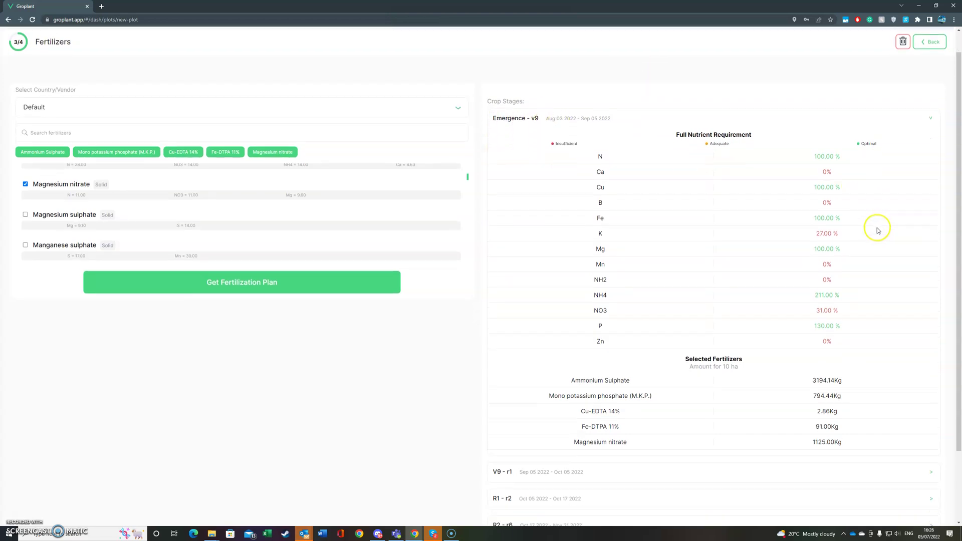
pyautogui.scroll(-1, 868, 285)
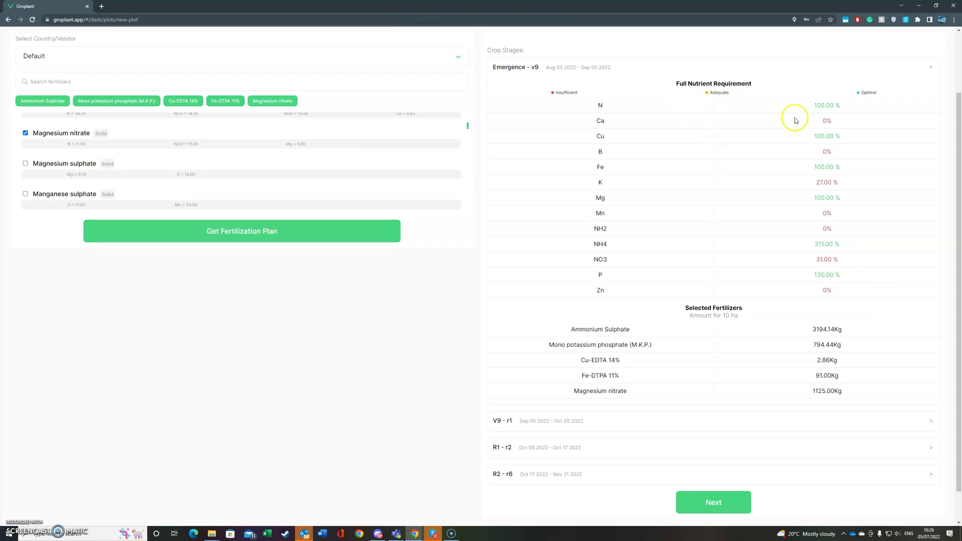
pyautogui.scroll(-1, 771, 126)
pyautogui.scroll(1, 792, 313)
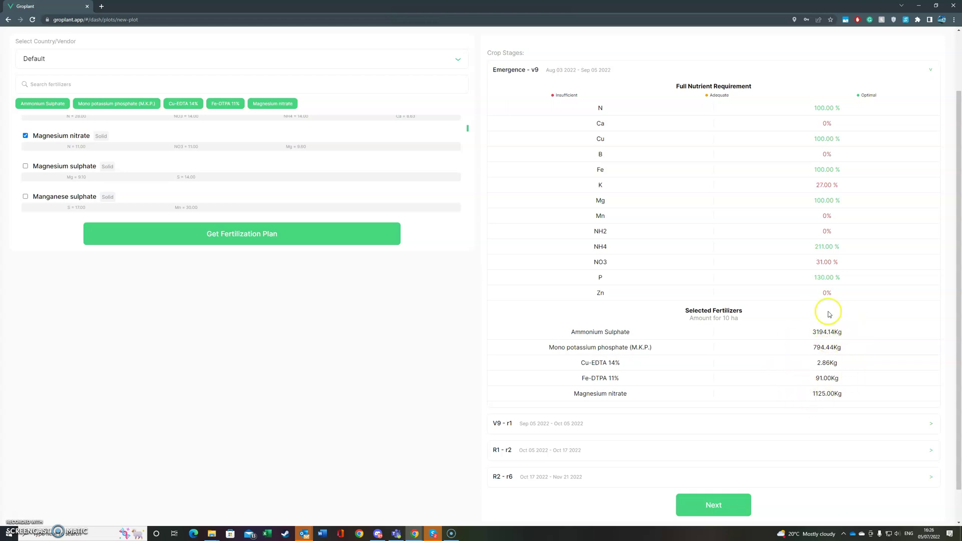
pyautogui.scroll(1, 812, 375)
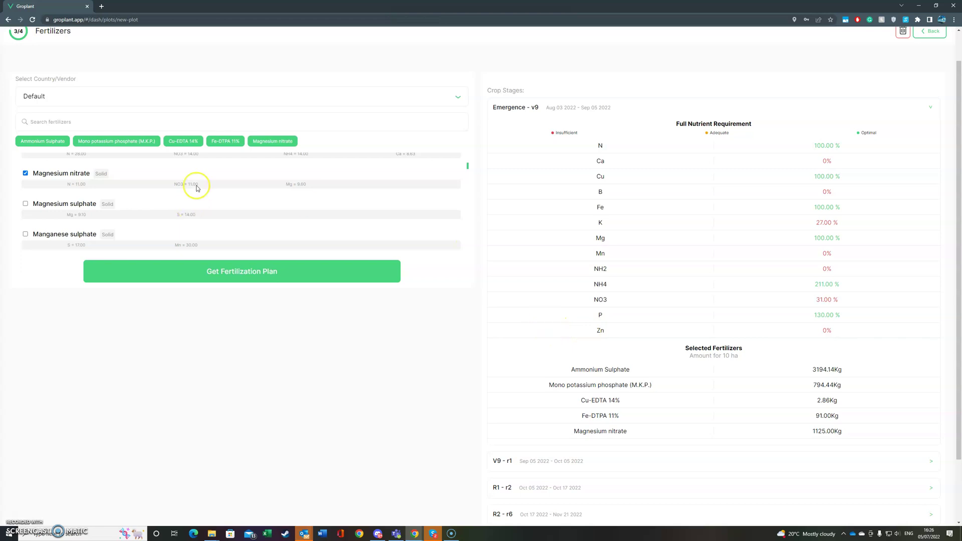
# Search the fertilizers for "ca", add Superfosfato de calcio (Fefeco) and recalculate the fertilization plan.
pyautogui.click(68, 123)
pyautogui.write('ca')
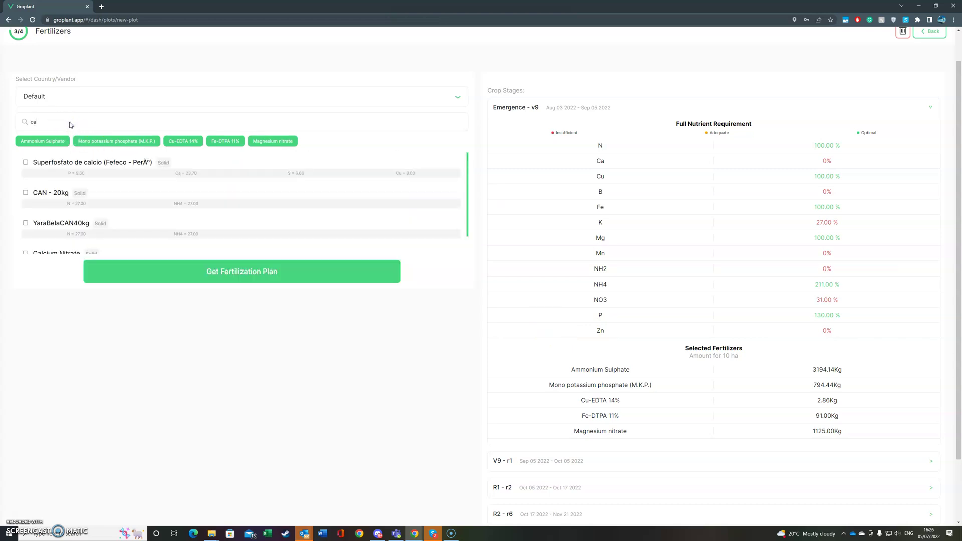
pyautogui.scroll(1, 124, 190)
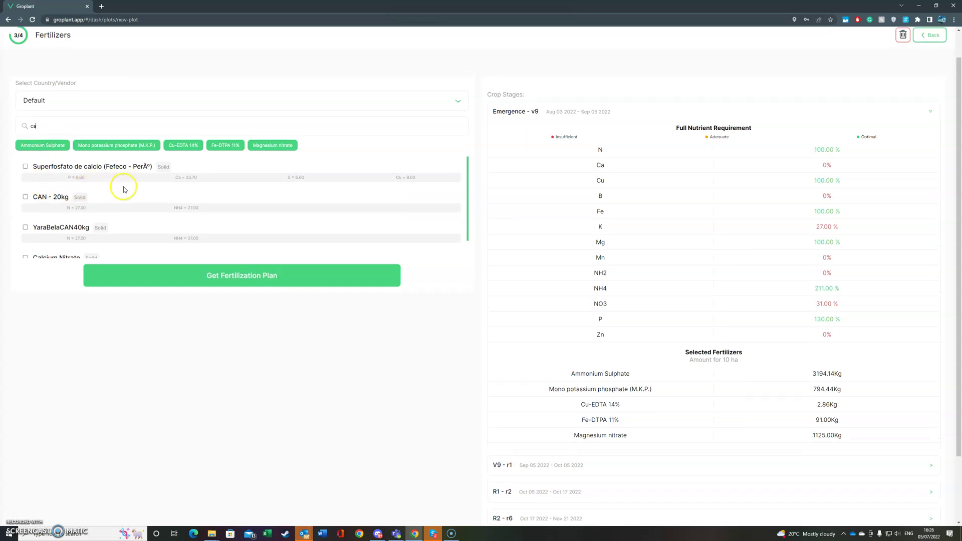
pyautogui.scroll(1, 125, 189)
pyautogui.click(41, 198)
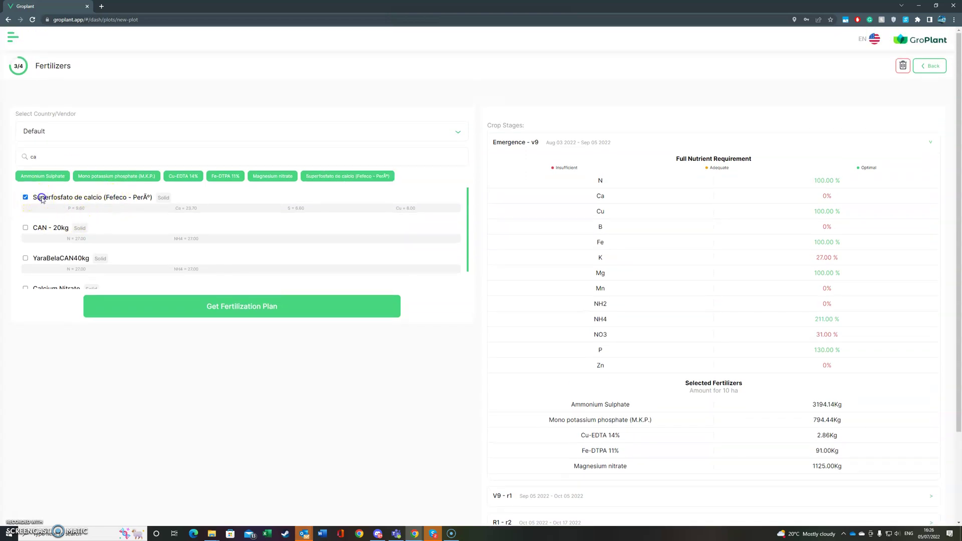
pyautogui.click(170, 311)
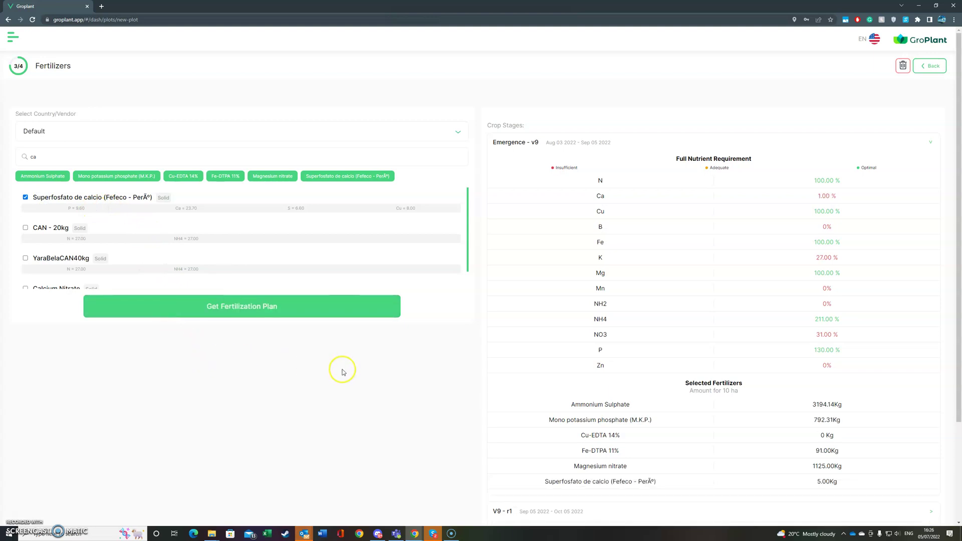
# Check the recalculated Emergence - v9 plan and remove Superfosfato de calcio from the selected fertilizers.
pyautogui.scroll(-1, 342, 370)
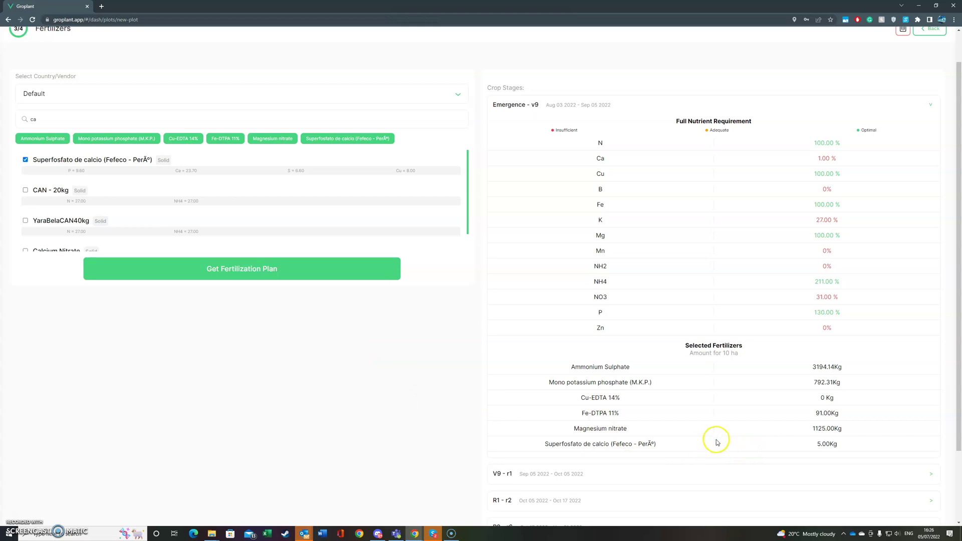
pyautogui.scroll(-1, 713, 447)
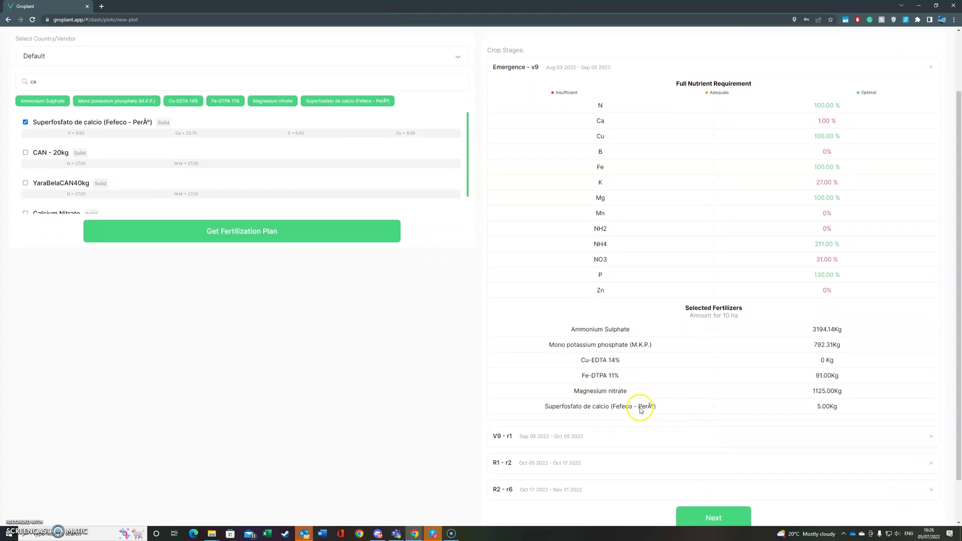
pyautogui.scroll(1, 145, 274)
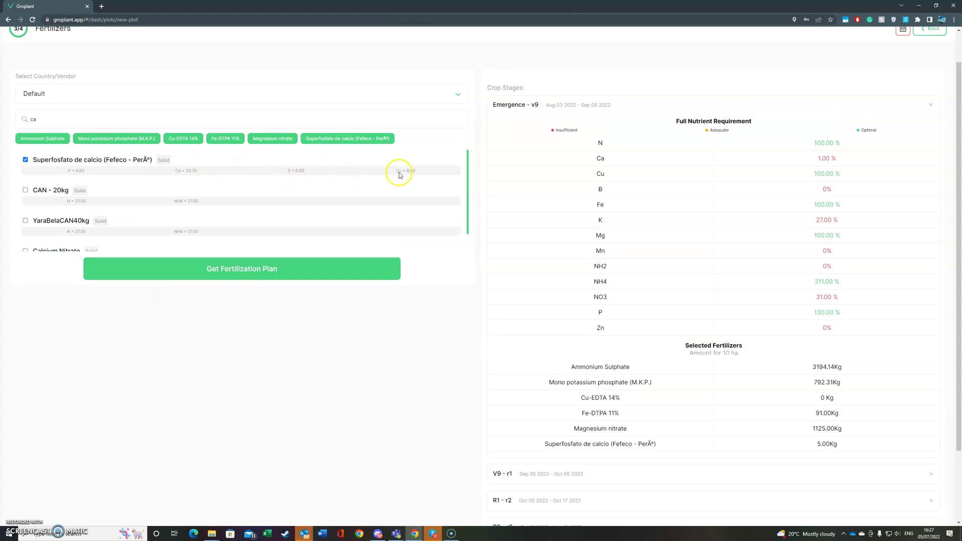
pyautogui.click(385, 139)
# Search the fertilizers for "calci", add Calcium Nitrate and recalculate the fertilization plan.
pyautogui.click(46, 122)
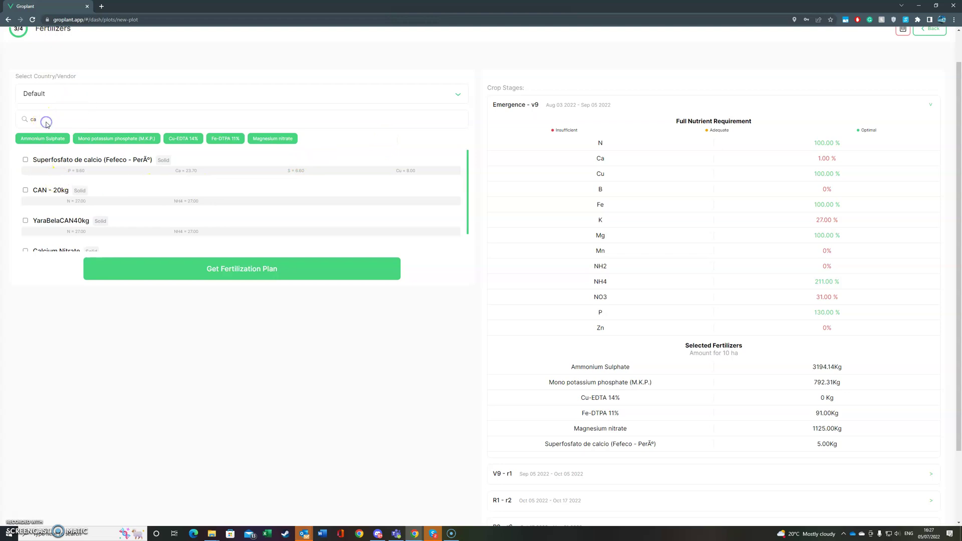
pyautogui.press('BackSpace')
pyautogui.press('BackSpace')
pyautogui.write('cal')
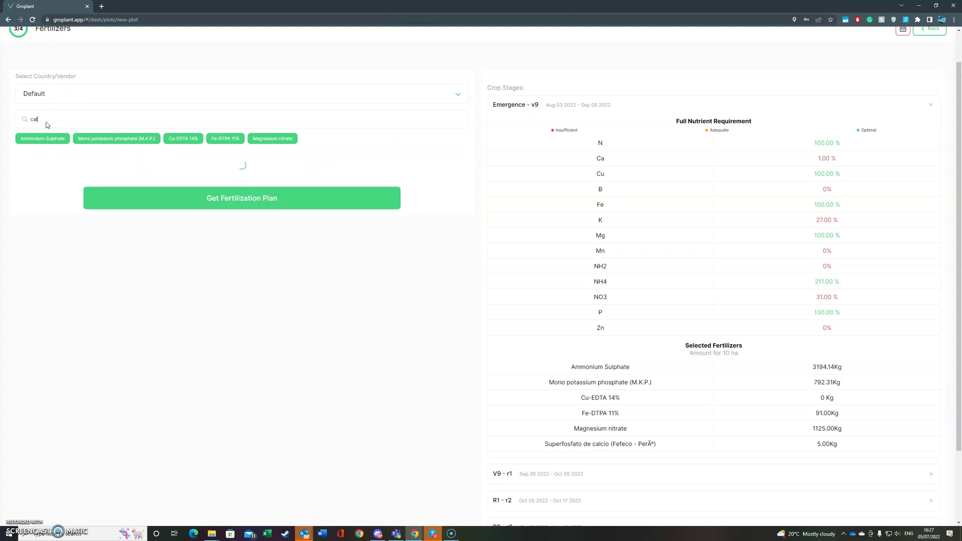
pyautogui.write('ci')
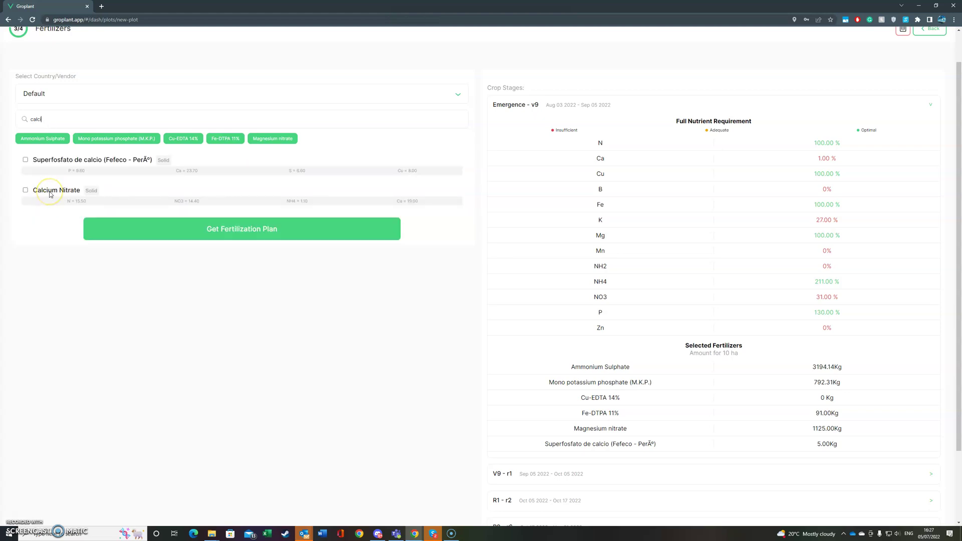
pyautogui.click(50, 194)
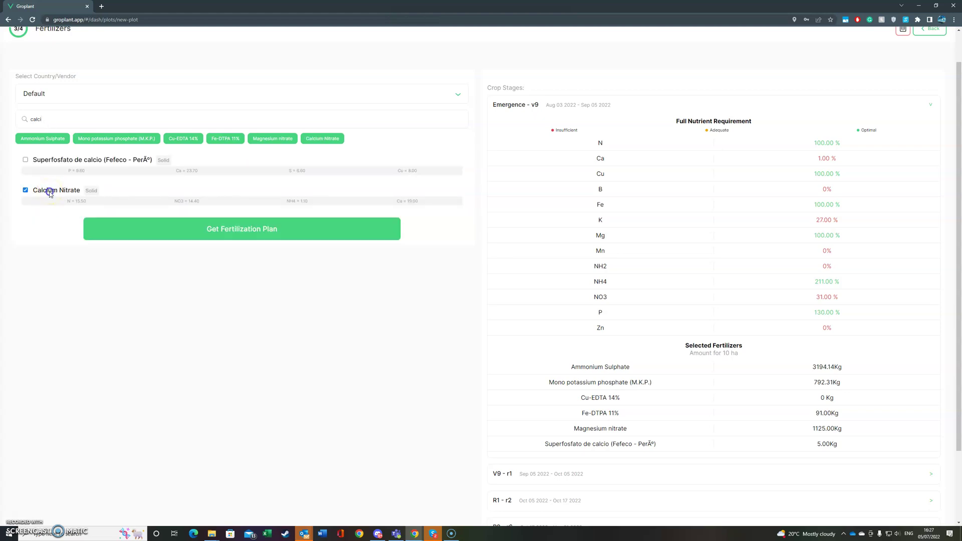
pyautogui.click(170, 229)
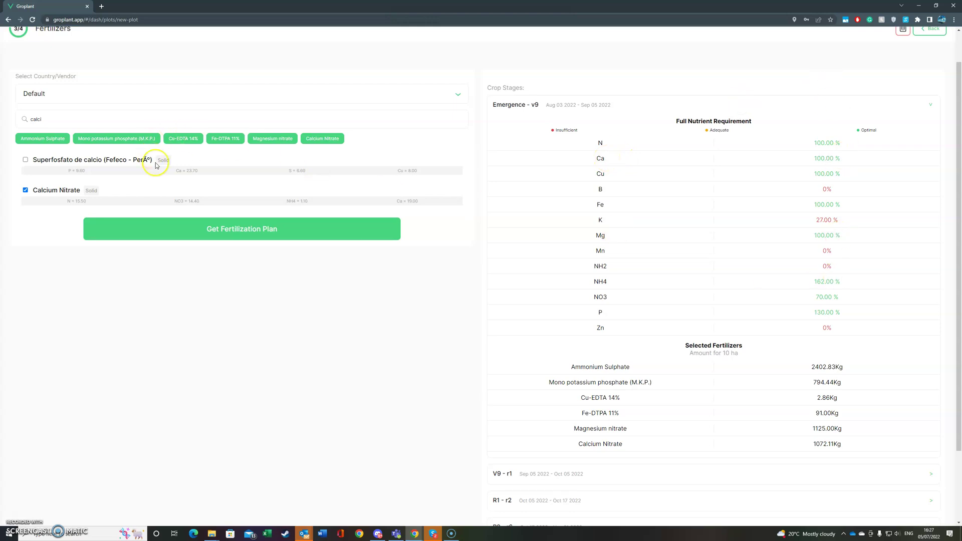
pyautogui.scroll(-2, 386, 325)
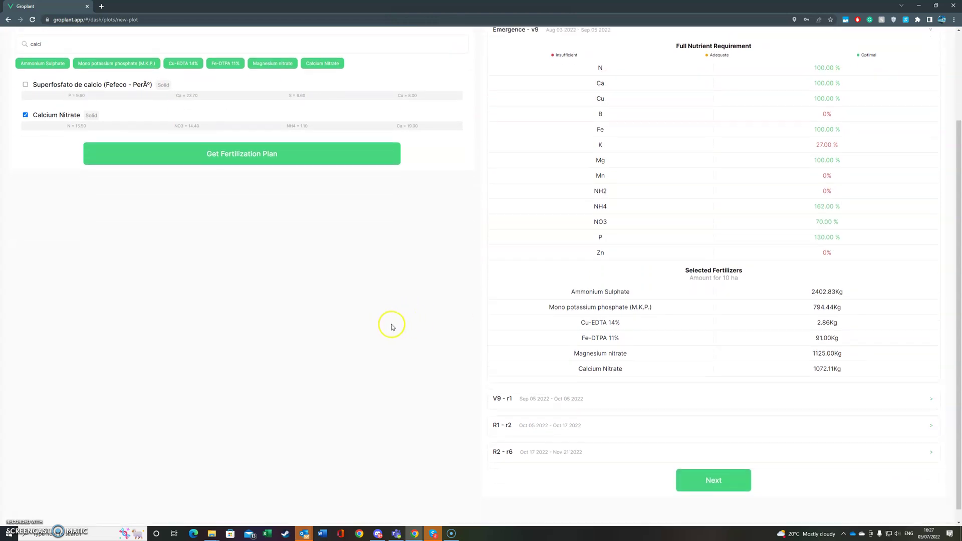
# Proceed to fertigation, generate the recipe for a temperature of 15 °C and open the Emergence - v9 stage's tank specifications.
pyautogui.scroll(2, 451, 336)
pyautogui.scroll(-2, 446, 337)
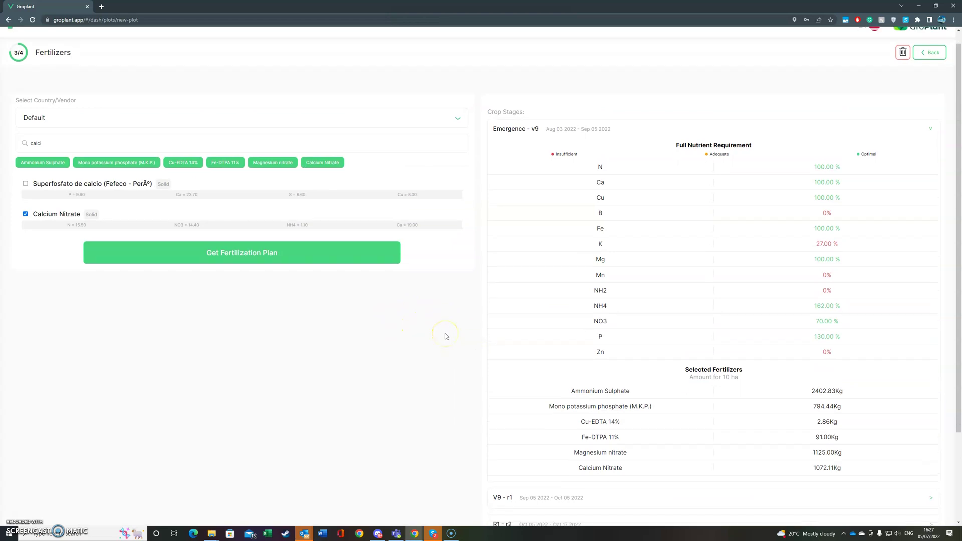
pyautogui.click(712, 466)
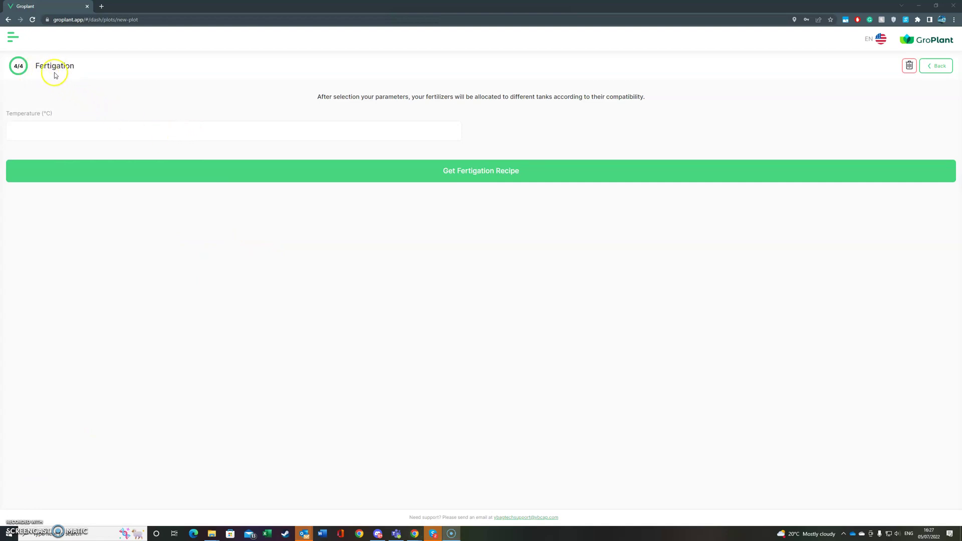
pyautogui.click(78, 132)
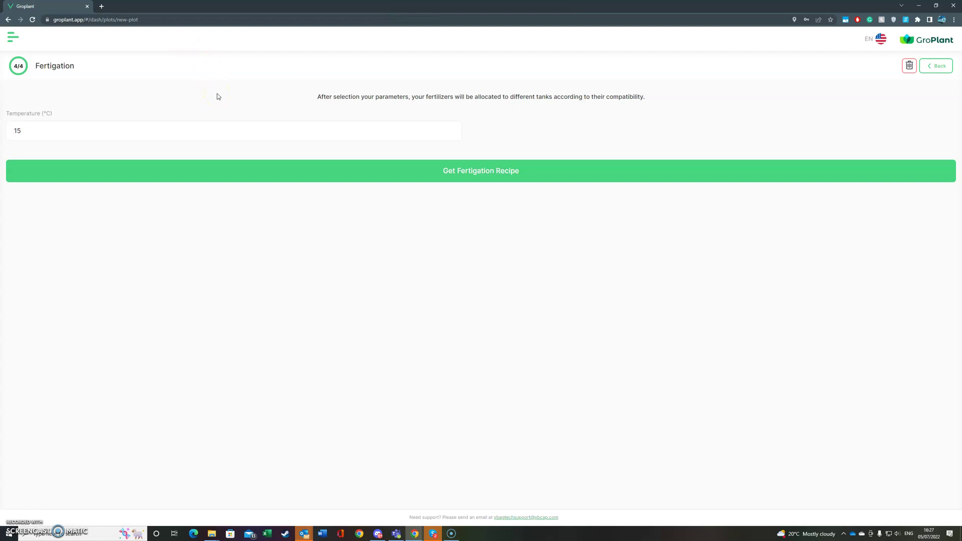
pyautogui.click(426, 173)
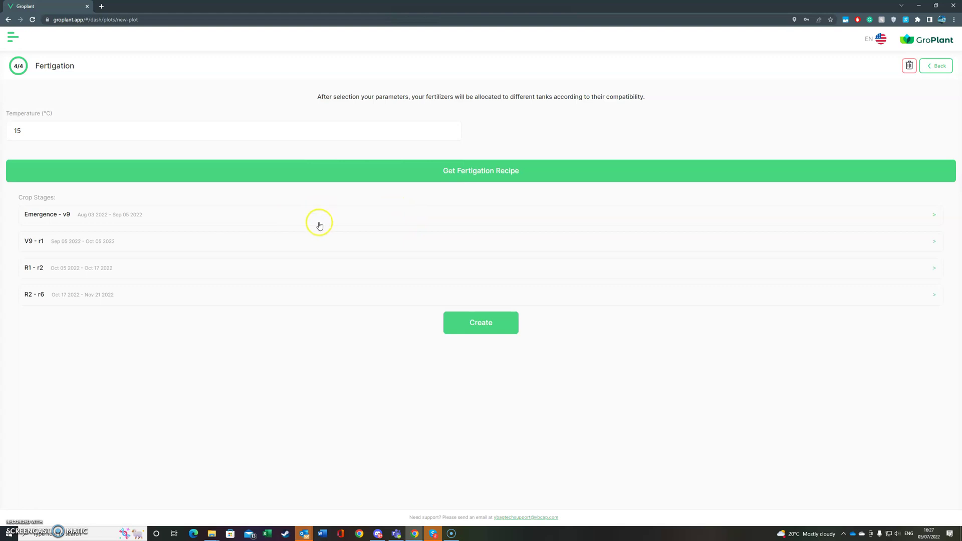
pyautogui.click(120, 216)
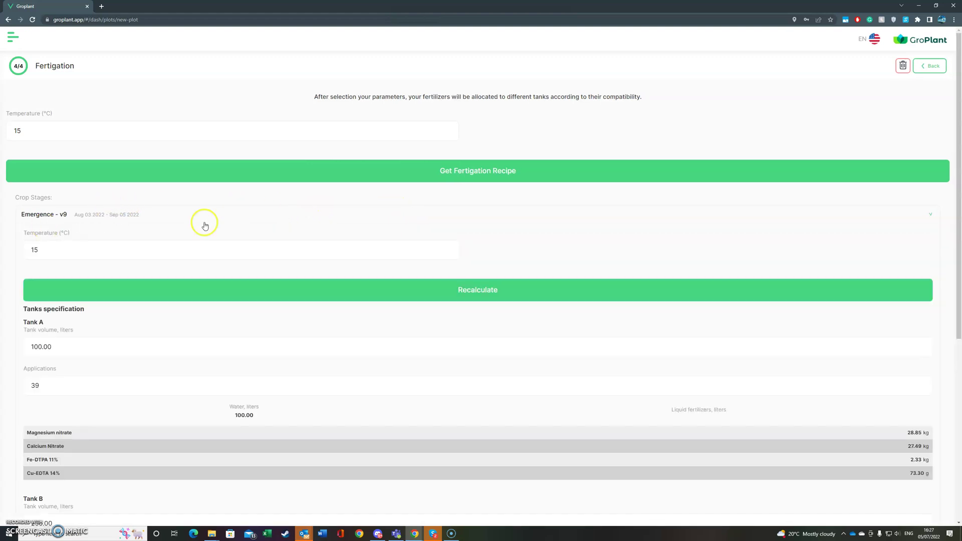
pyautogui.scroll(-2, 211, 221)
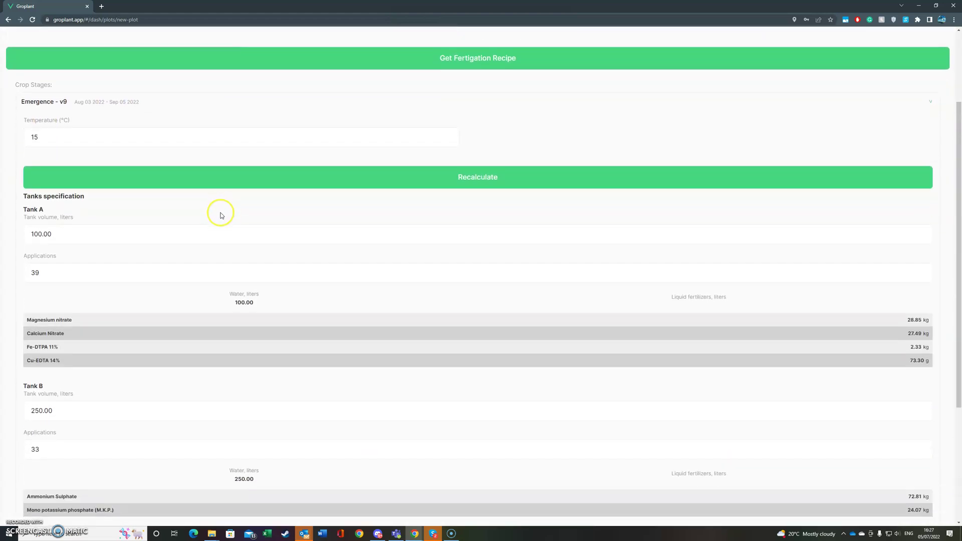
pyautogui.scroll(-1, 233, 219)
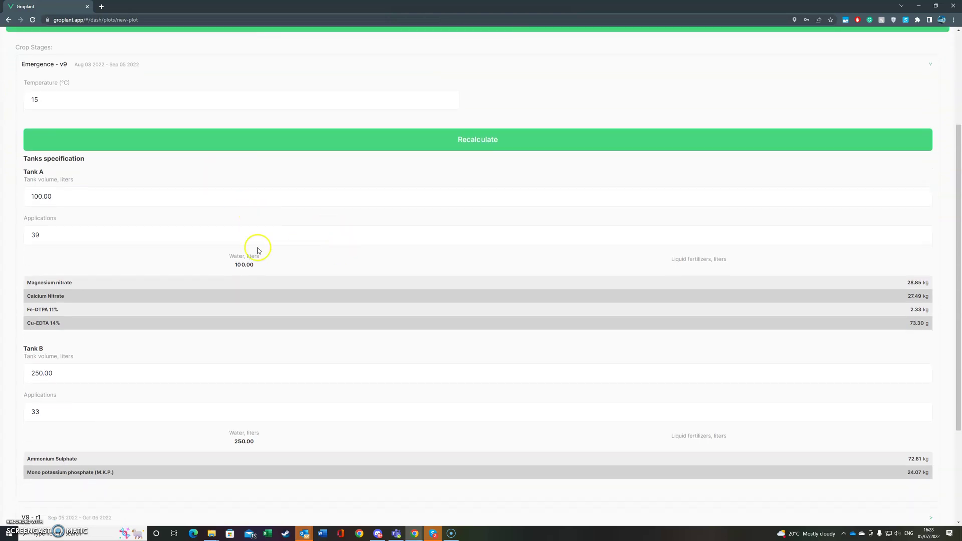
pyautogui.scroll(-1, 225, 246)
# Try to set Tank A's volume to 1000 liters for the Emergence - v9 stage and recalculate the recipe.
pyautogui.moveTo(65, 160); pyautogui.dragTo(32, 161)
pyautogui.click(45, 200)
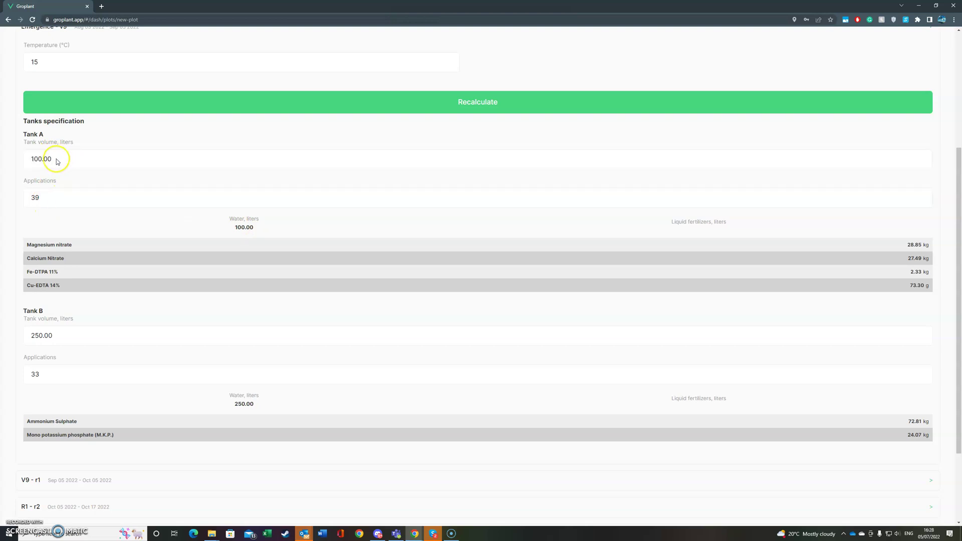
pyautogui.moveTo(56, 161); pyautogui.dragTo(25, 163)
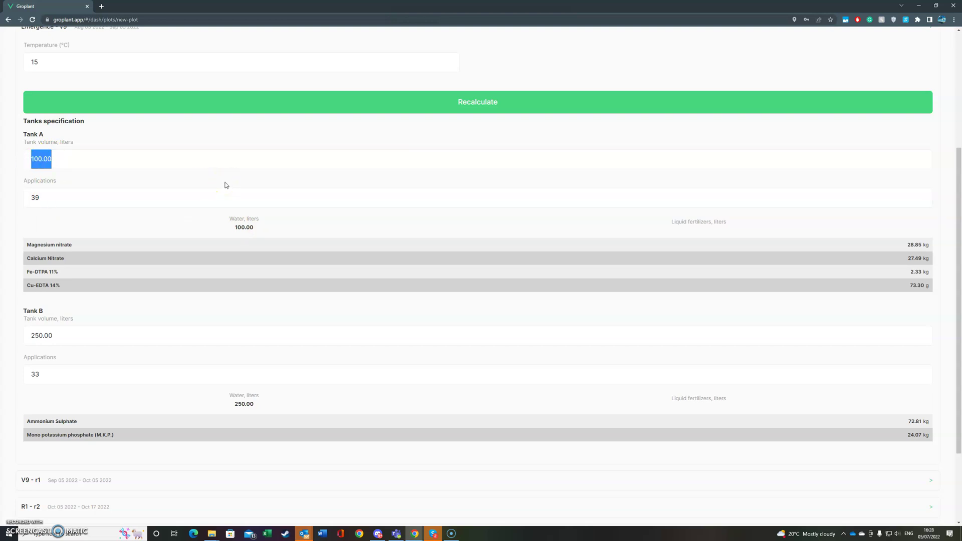
pyautogui.write('1')
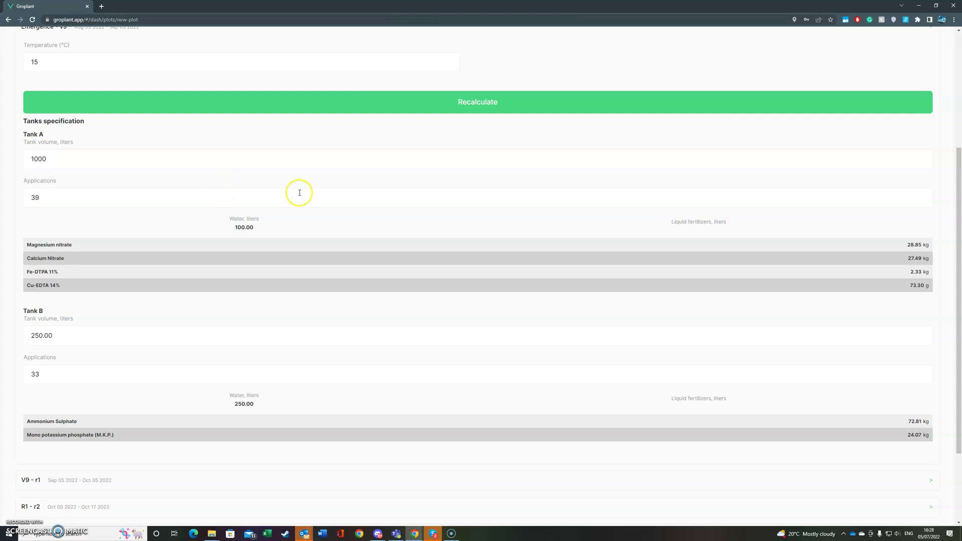
pyautogui.click(460, 219)
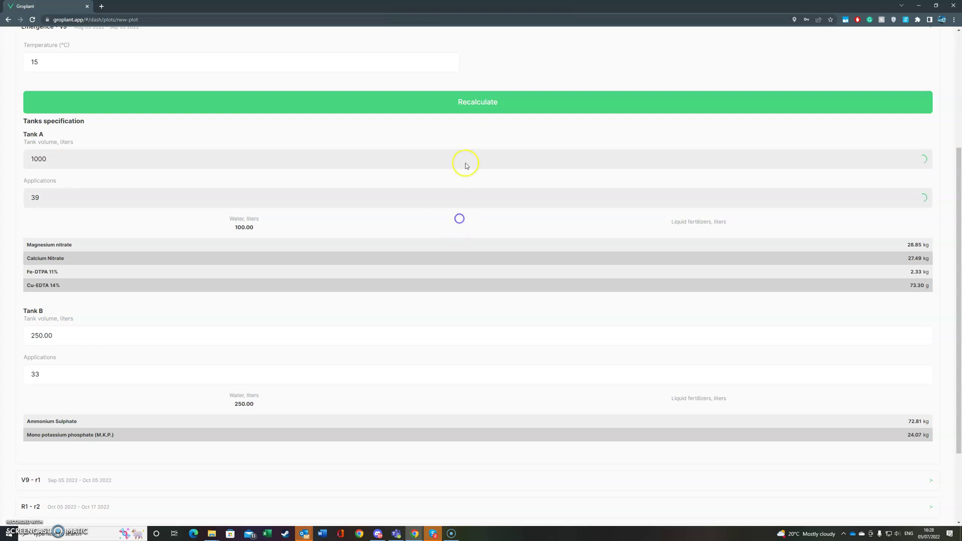
pyautogui.click(461, 110)
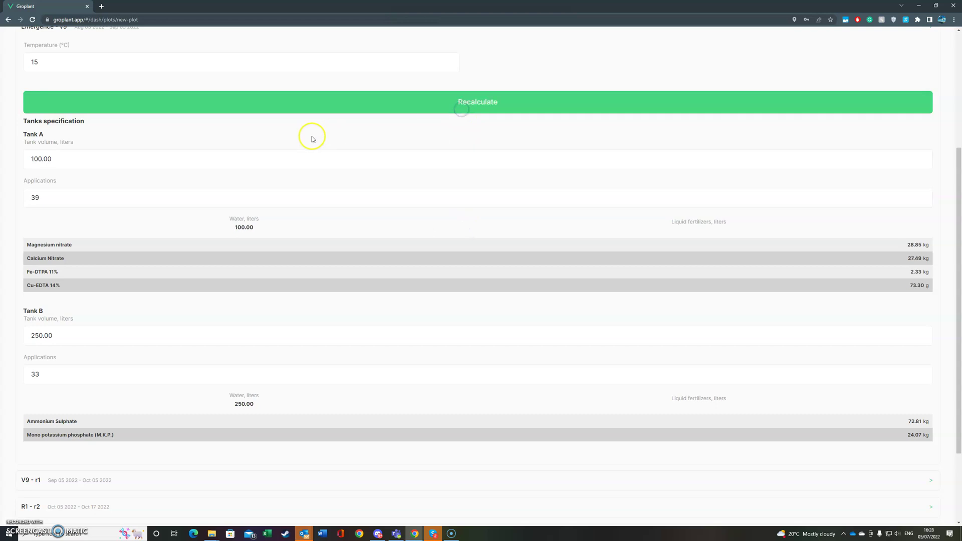
# Set Tank A's volume to 1000 liters in the Emergence - v9 tank specification.
pyautogui.click(84, 160)
pyautogui.press('BackSpace')
pyautogui.press('BackSpace')
pyautogui.press('BackSpace')
pyautogui.write('0')
pyautogui.click(82, 193)
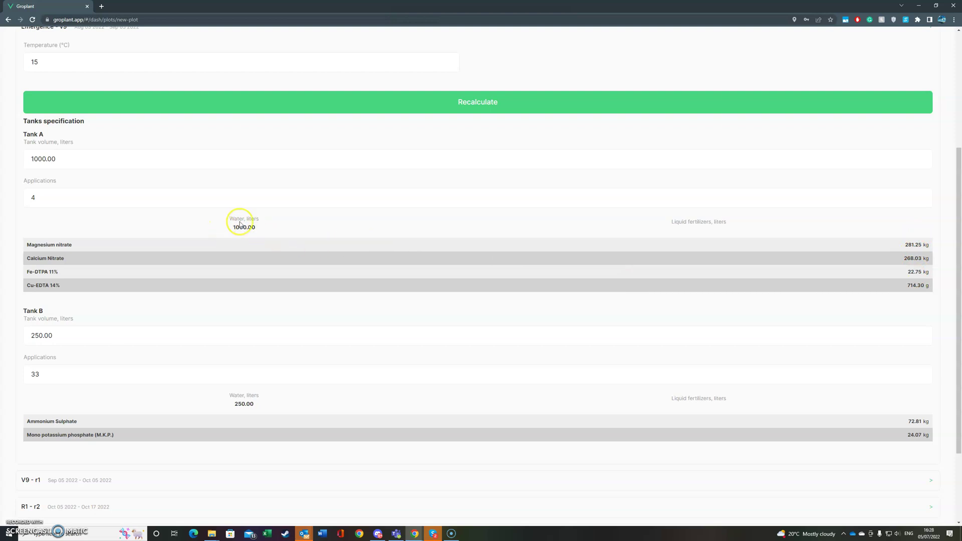
# Set Tank B's volume to 500 liters for the Emergence - v9 stage and create the plot.
pyautogui.scroll(-2, 316, 245)
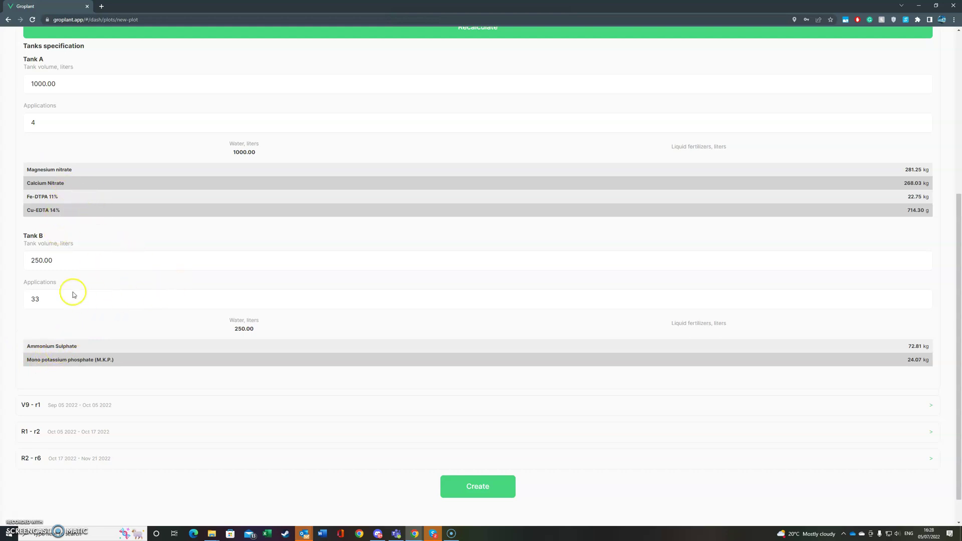
pyautogui.doubleClick(66, 260)
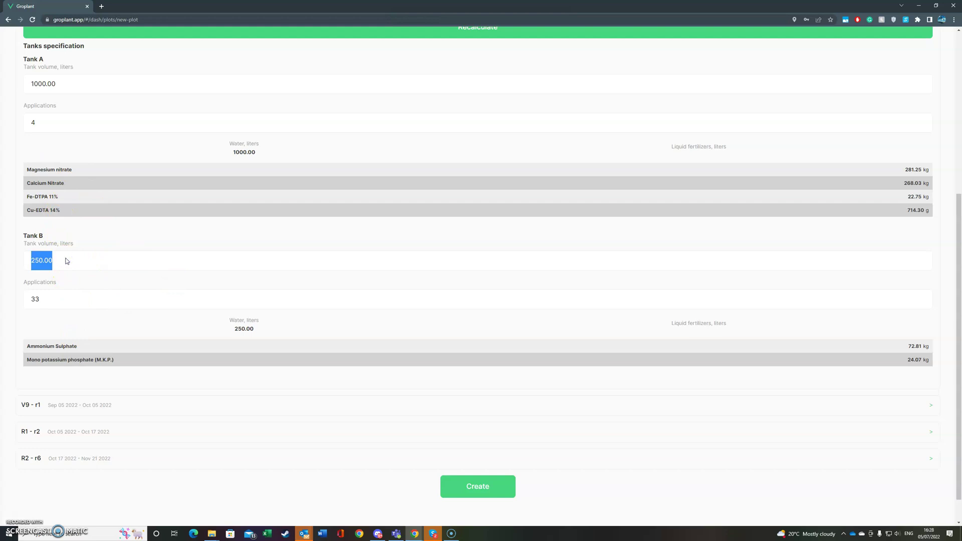
pyautogui.write('5')
pyautogui.click(51, 324)
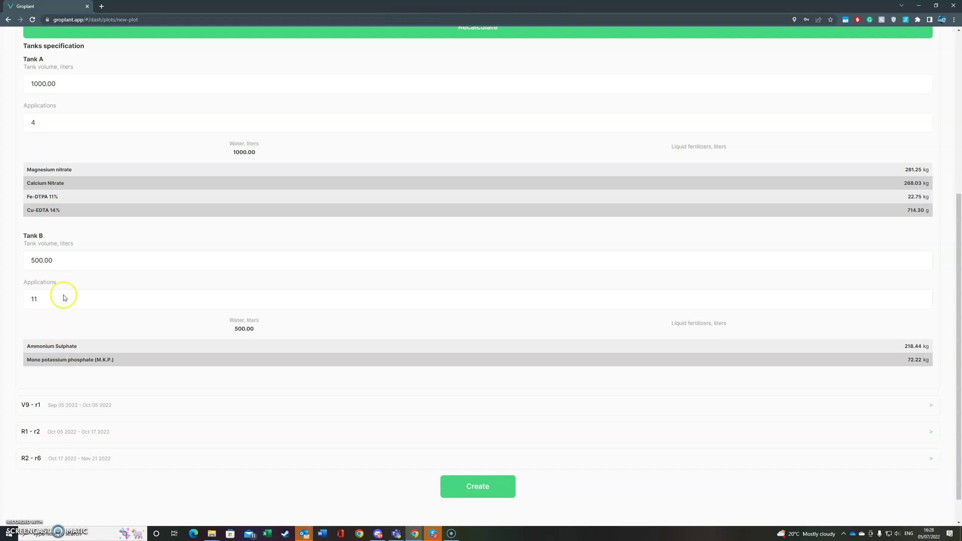
pyautogui.scroll(-1, 640, 467)
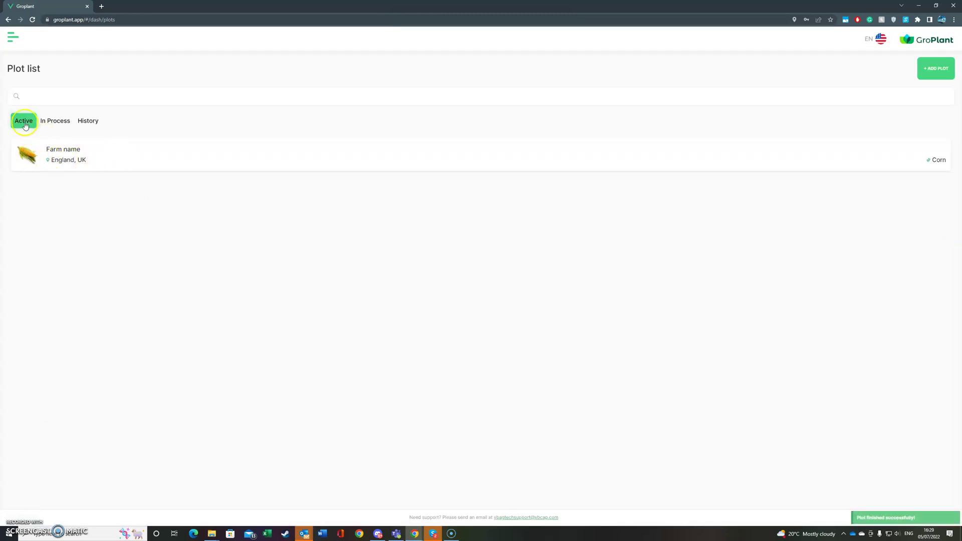
# Open the new corn plot from the active plots and examine its Emergence - v9 fertilization plan for both tanks.
pyautogui.click(572, 156)
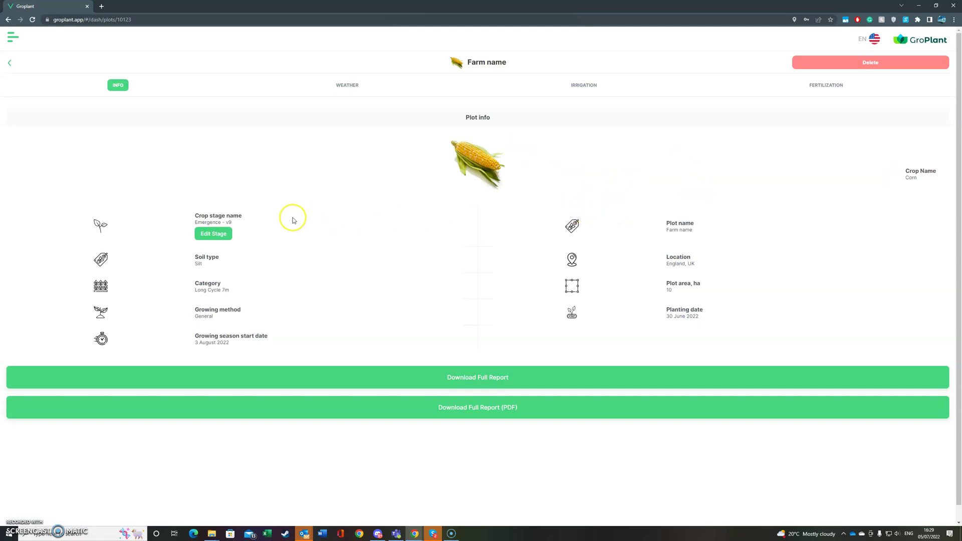
pyautogui.click(850, 87)
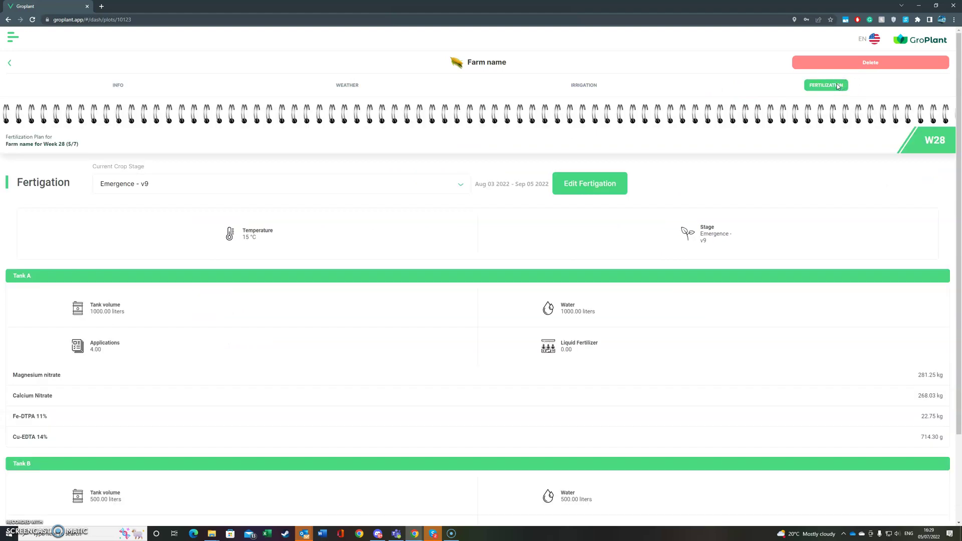
pyautogui.scroll(-2, 176, 276)
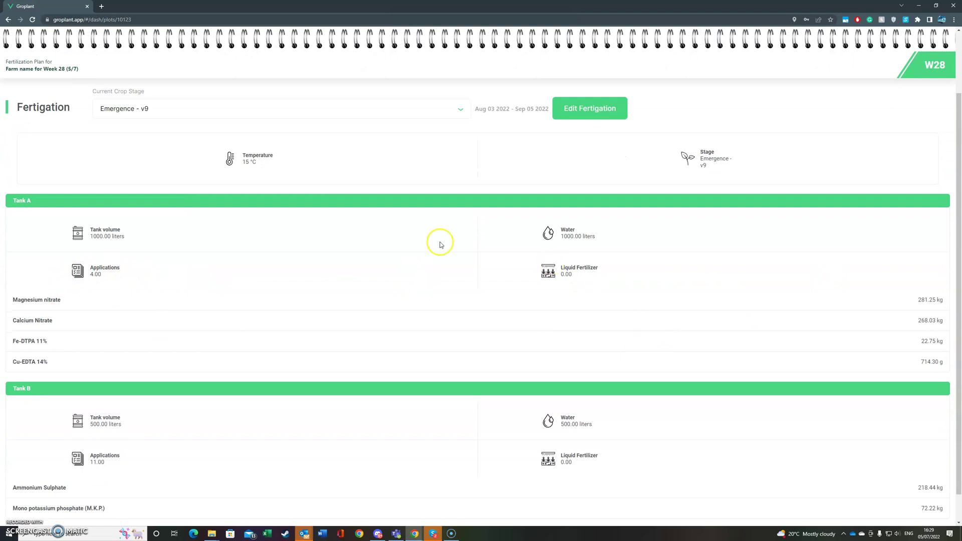
pyautogui.scroll(-1, 170, 319)
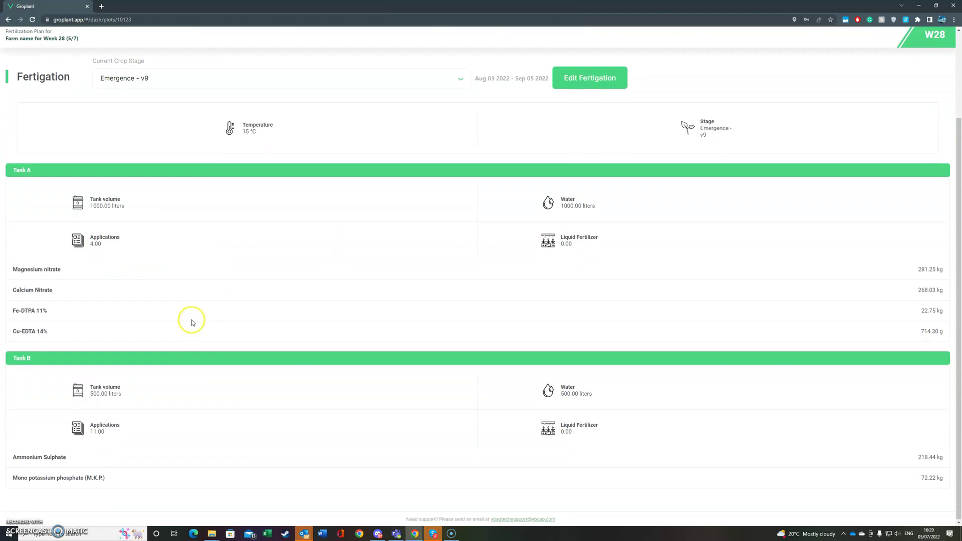
pyautogui.scroll(3, 318, 387)
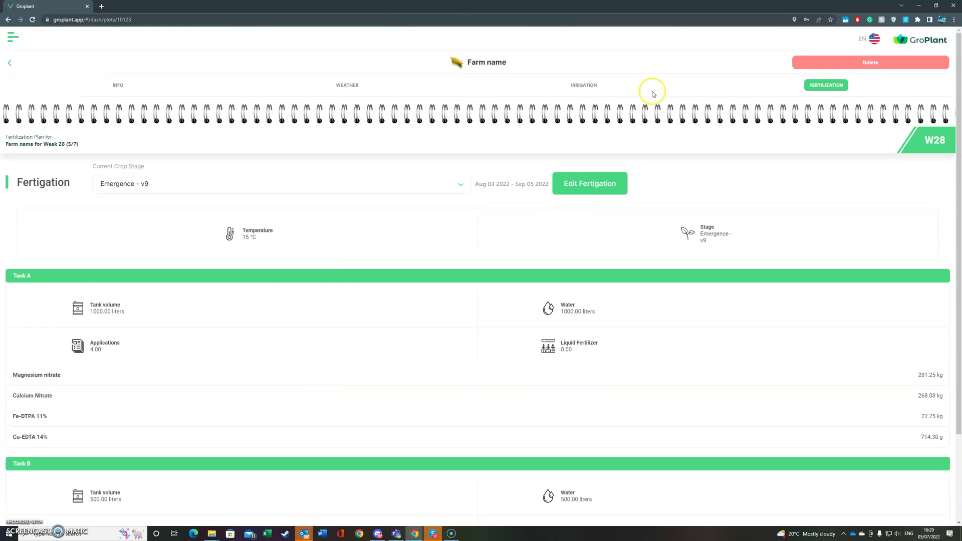
# Check the plot's irrigation, weather and general information, and return to its fertilization plan.
pyautogui.click(586, 87)
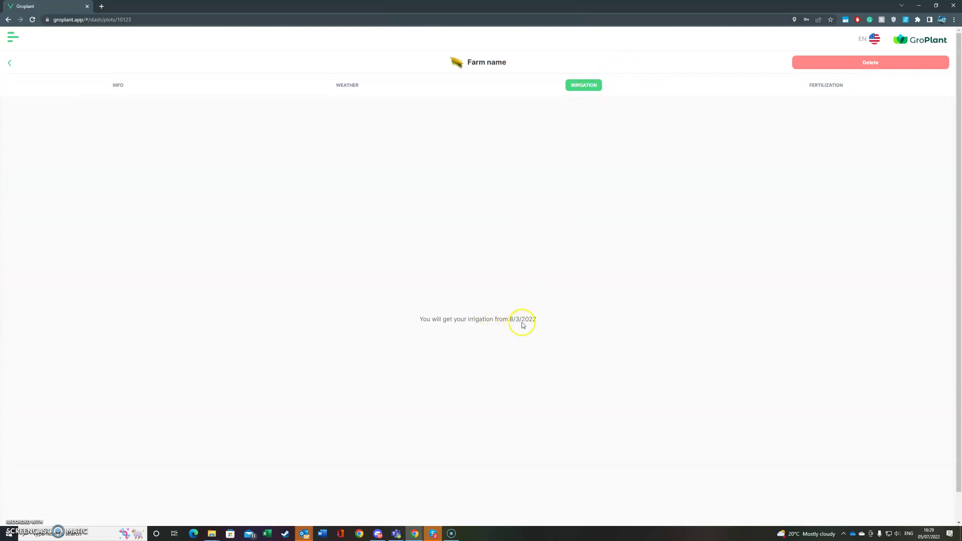
pyautogui.click(348, 85)
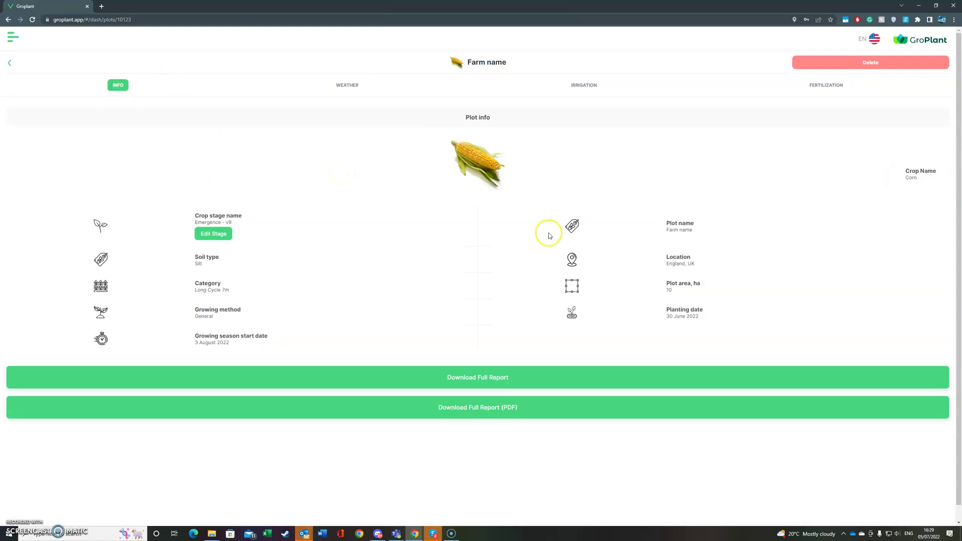
pyautogui.click(833, 84)
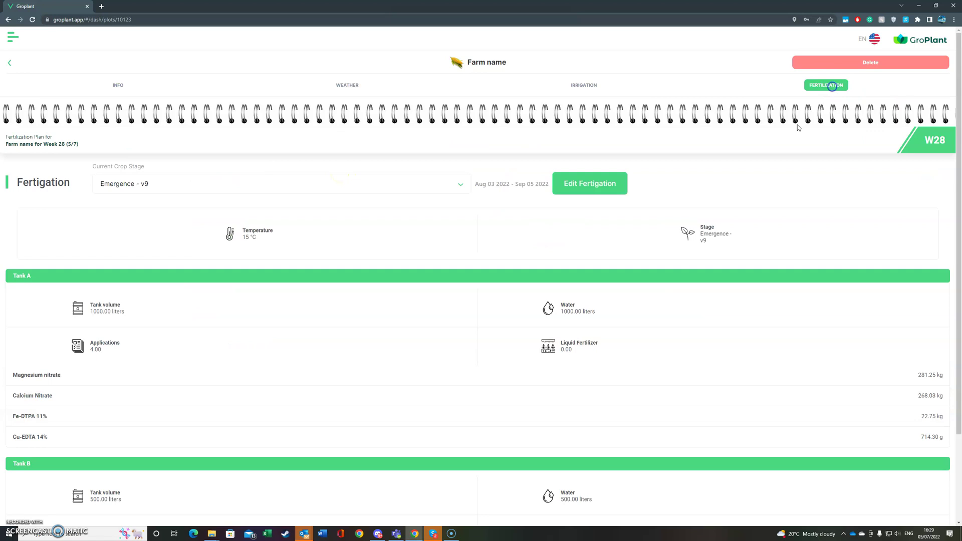